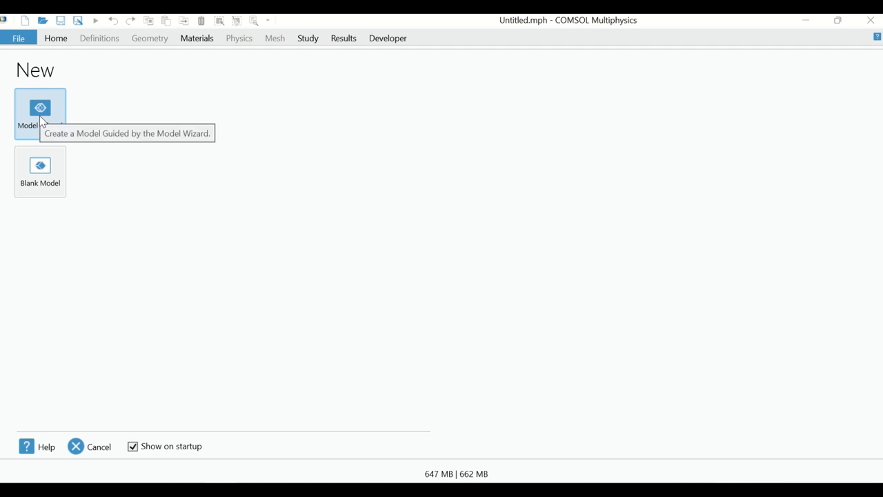
- Start a 2D axisymmetric model with the Model Wizard and add the Heat Transfer in Solids physics interface
{"action": "left_click", "coordinate": [41, 121]}
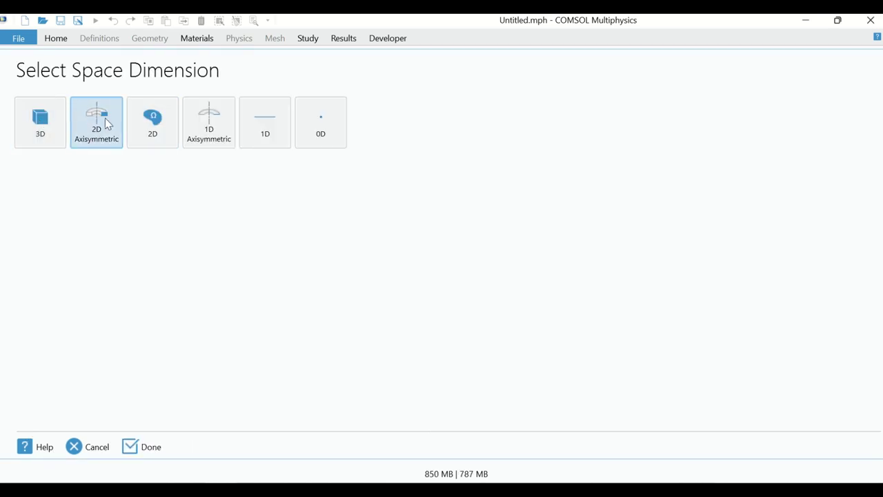
{"action": "left_click", "coordinate": [105, 122]}
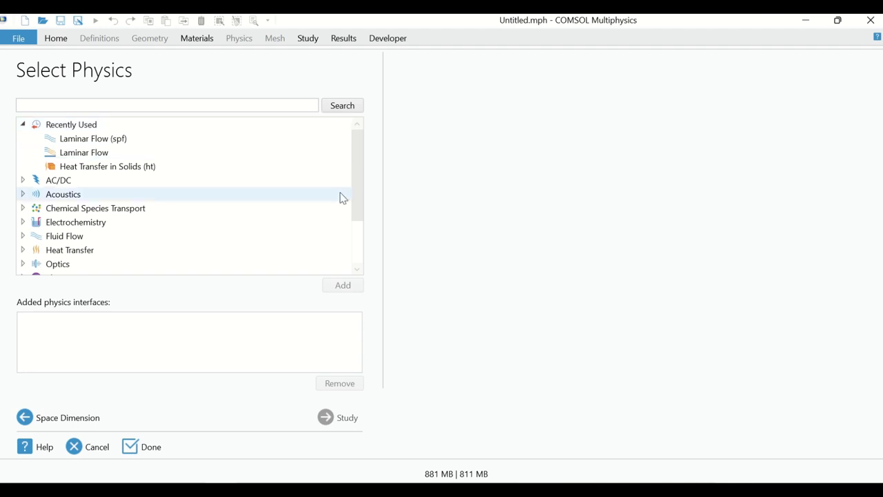
{"action": "left_click_drag", "start_coordinate": [356, 205], "coordinate": [356, 225]}
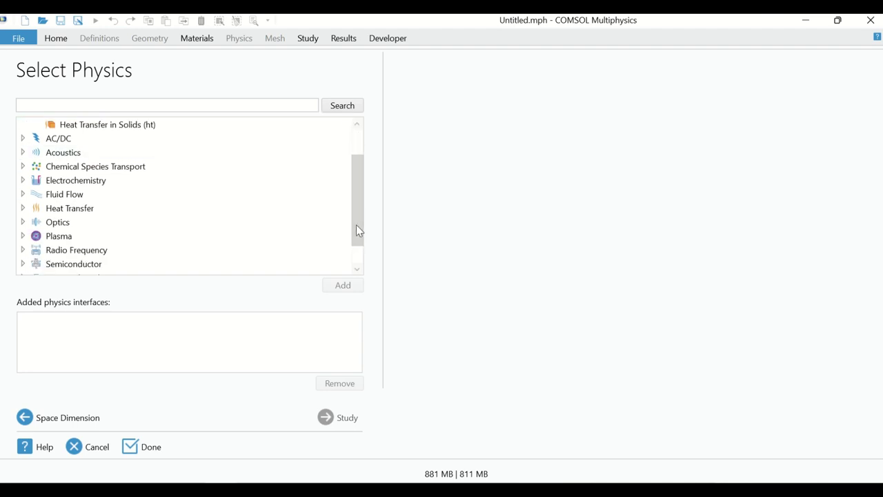
{"action": "left_click", "coordinate": [23, 208]}
{"action": "left_click", "coordinate": [91, 222]}
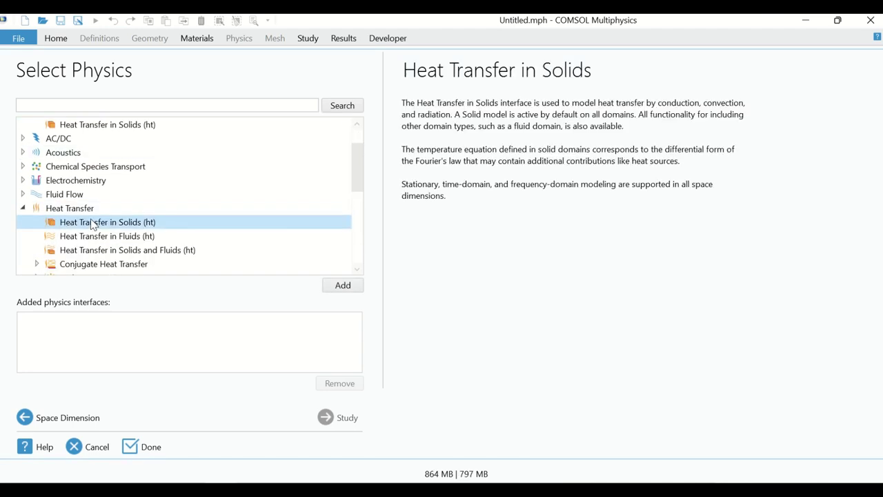
{"action": "left_click", "coordinate": [343, 285]}
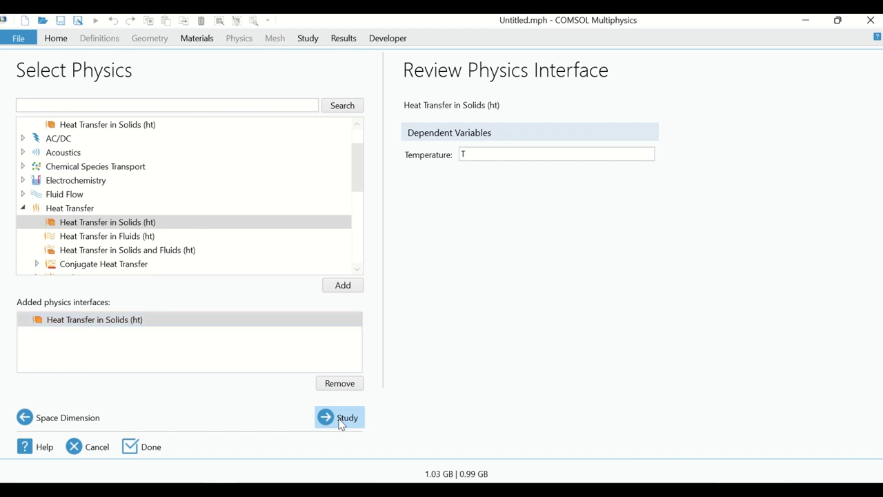
- Choose a Stationary study for the model and finish the wizard setup
{"action": "left_click", "coordinate": [341, 420]}
{"action": "left_click", "coordinate": [107, 124]}
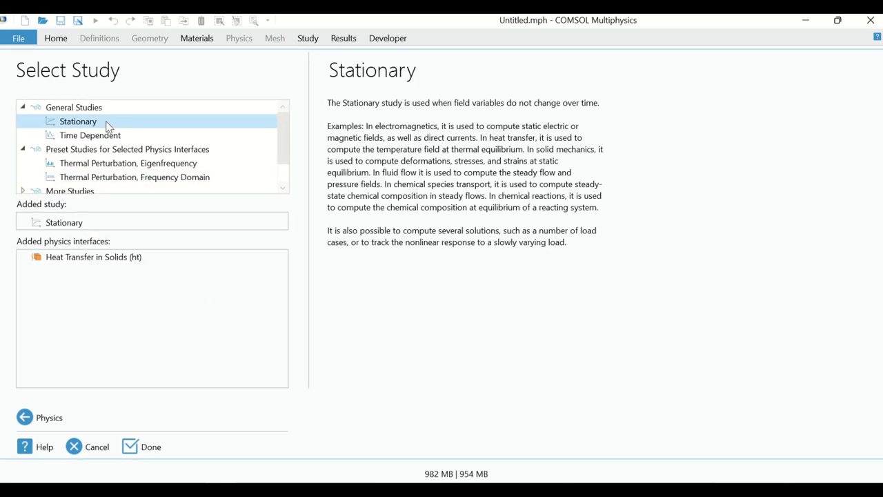
{"action": "left_click", "coordinate": [133, 449]}
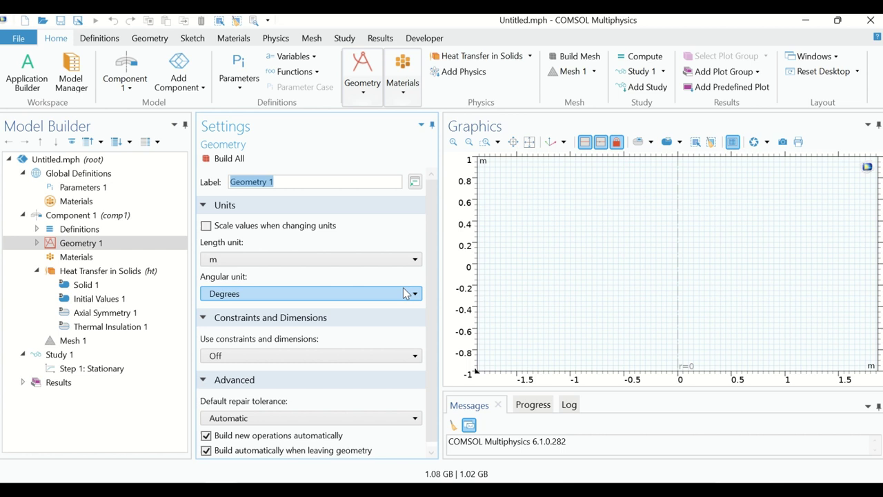
- Add a rectangle to the geometry with a width of 0.08 m and a height of 0.14 m
{"action": "left_click", "coordinate": [88, 245]}
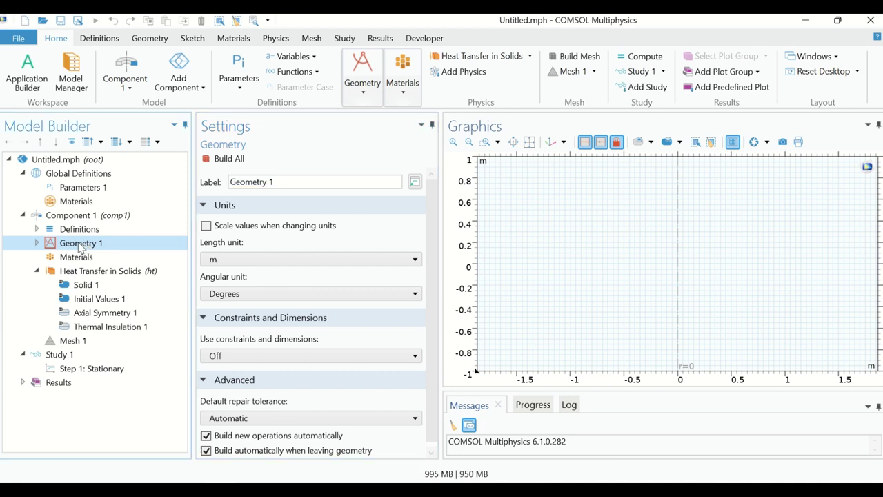
{"action": "right_click", "coordinate": [83, 247]}
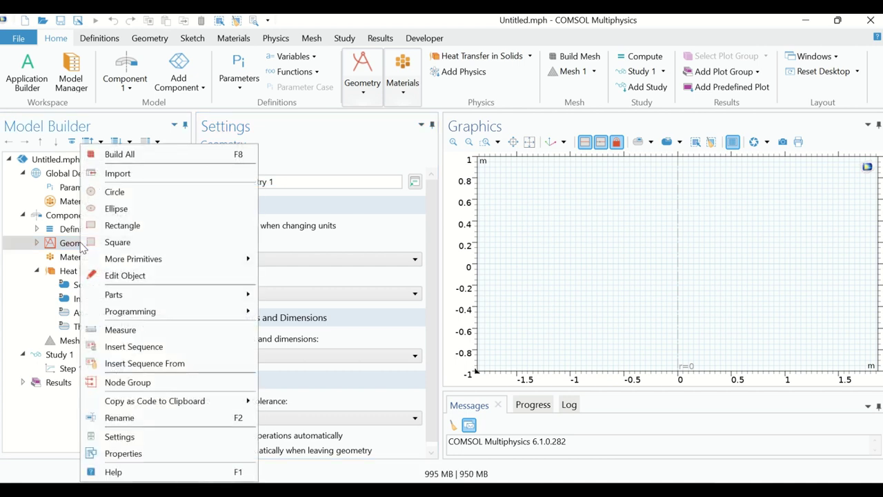
{"action": "left_click", "coordinate": [136, 227]}
{"action": "double_click", "coordinate": [234, 275]}
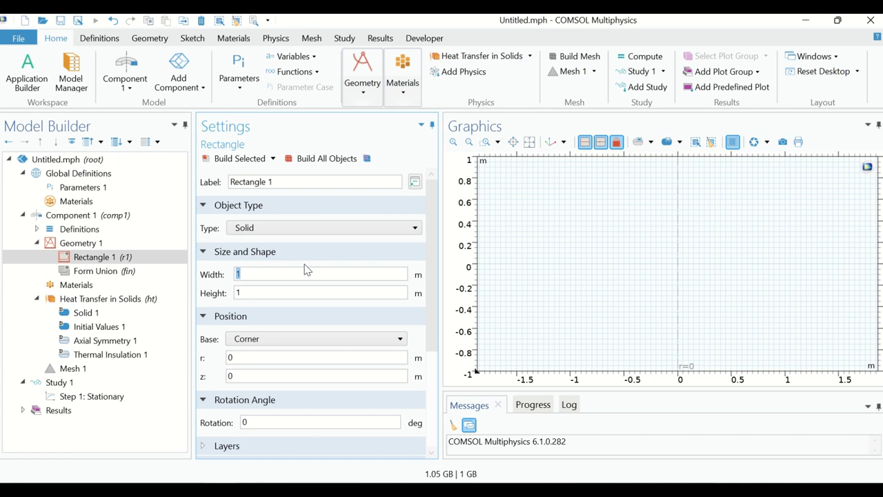
{"action": "type", "text": "0.08"}
{"action": "key", "text": "Tab"}
{"action": "type", "text": "0."}
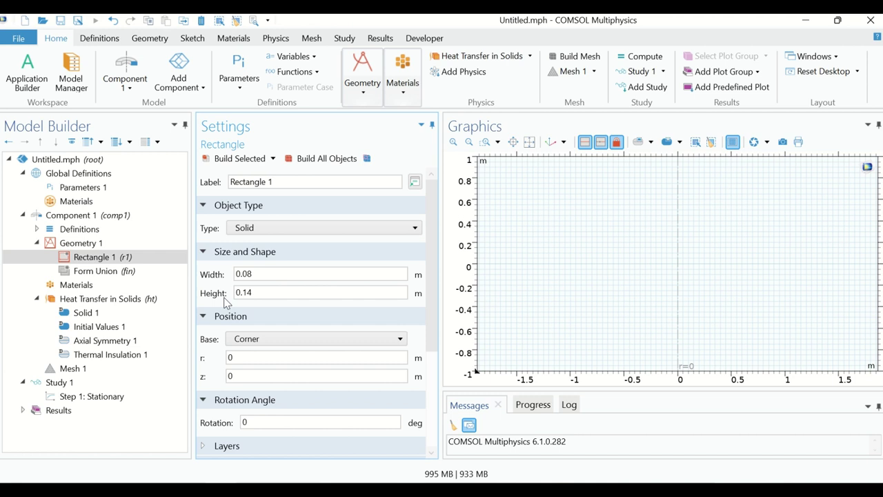
- Position the rectangle's corner at r = 0.02 m, keeping z at 0, and build it
{"action": "double_click", "coordinate": [261, 358]}
{"action": "type", "text": "0.02"}
{"action": "left_click", "coordinate": [248, 374]}
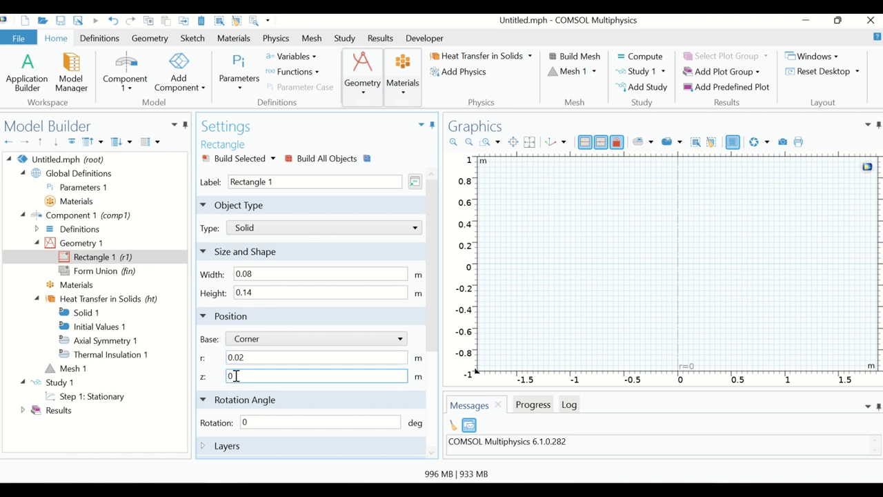
{"action": "left_click", "coordinate": [230, 163]}
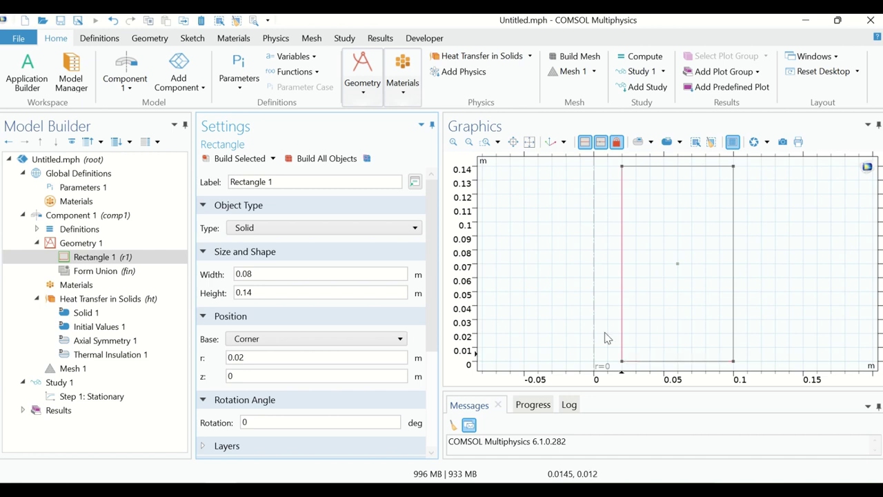
- Add a point to the geometry with its z coordinate set to 0.04 m and build it
{"action": "mouse_move", "coordinate": [367, 24]}
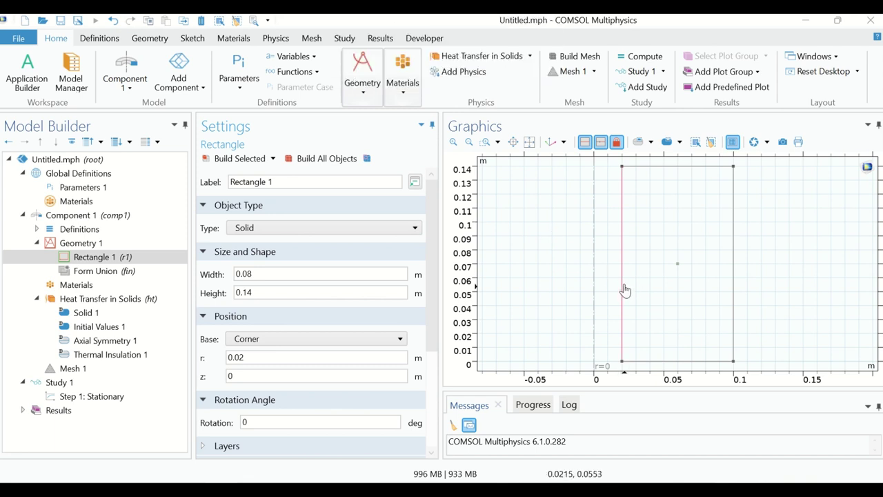
{"action": "left_click", "coordinate": [152, 38]}
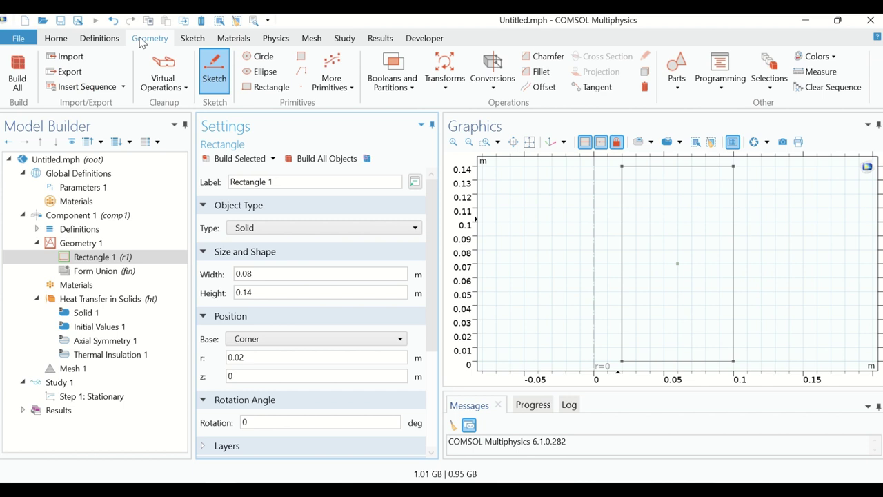
{"action": "left_click", "coordinate": [302, 93]}
{"action": "left_click", "coordinate": [250, 227]}
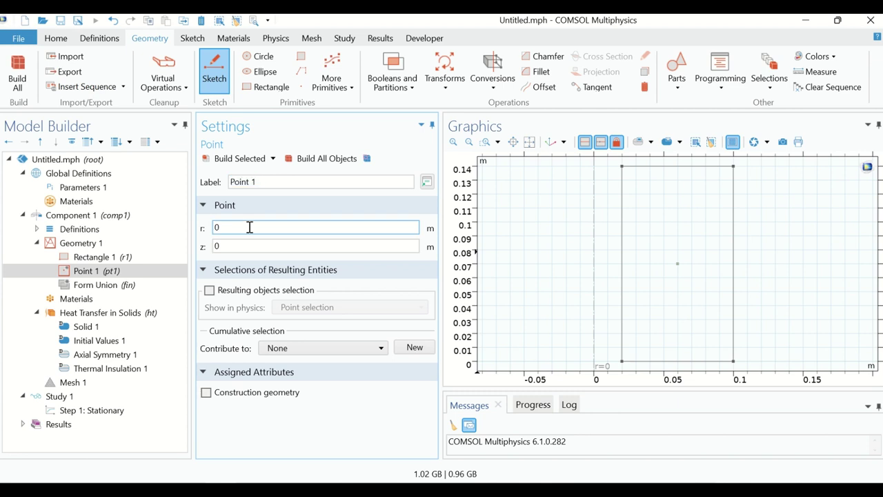
{"action": "left_click", "coordinate": [233, 247]}
{"action": "type", "text": "0.04"}
{"action": "key", "text": "BackSpace"}
{"action": "key", "text": "BackSpace"}
{"action": "key", "text": "BackSpace"}
{"action": "key", "text": "BackSpace"}
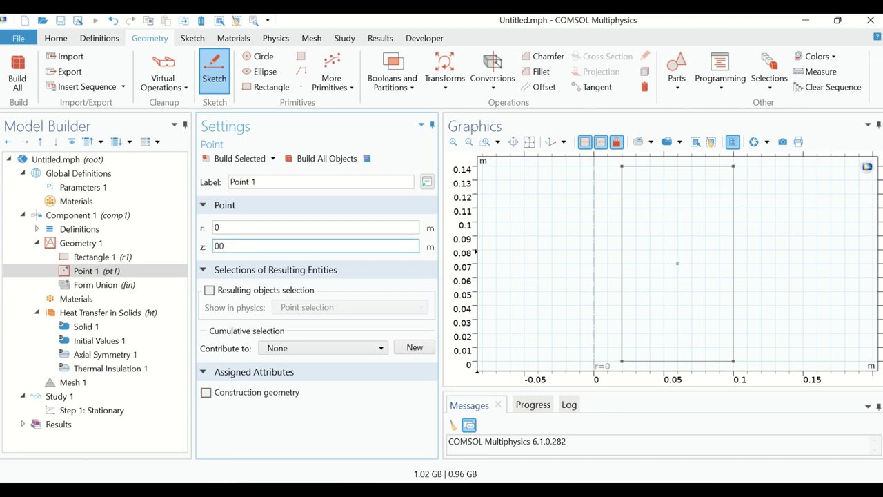
{"action": "type", "text": "04"}
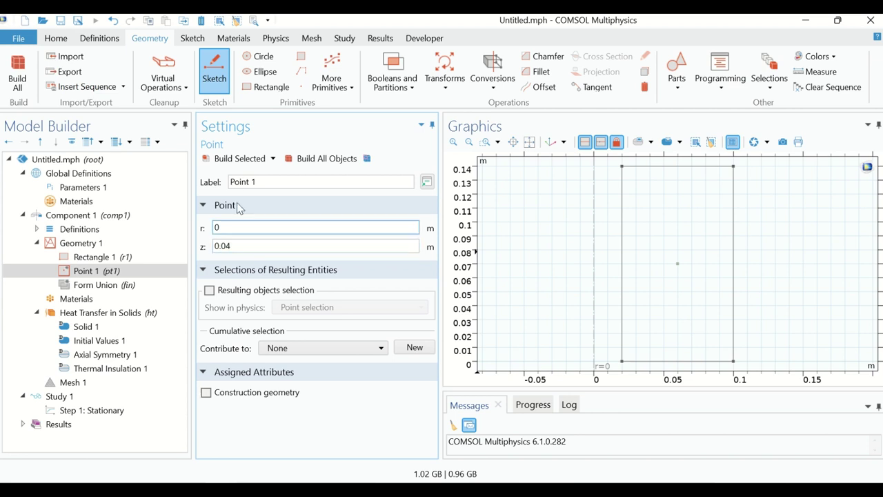
{"action": "left_click", "coordinate": [235, 158]}
- Set the point's r coordinate to 0.02 m and rebuild it on the rectangle's inner edge
{"action": "left_click_drag", "start_coordinate": [253, 228], "coordinate": [207, 237]}
{"action": "type", "text": "0.02"}
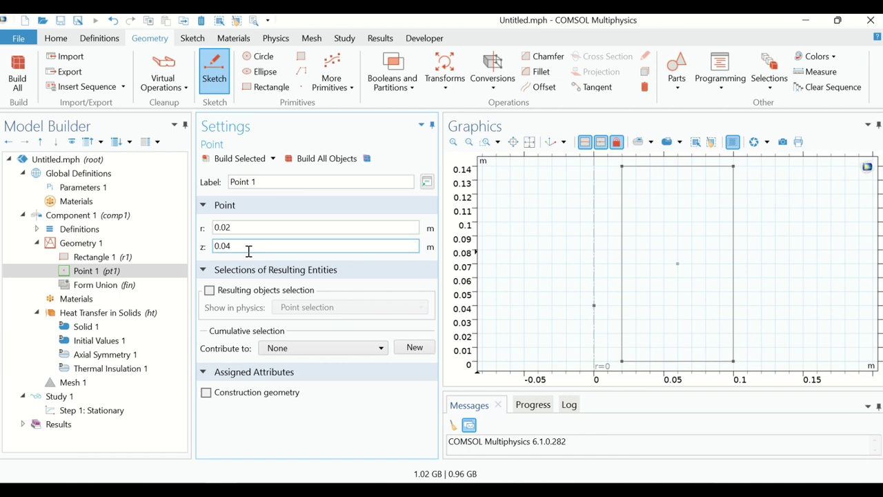
{"action": "left_click", "coordinate": [233, 159]}
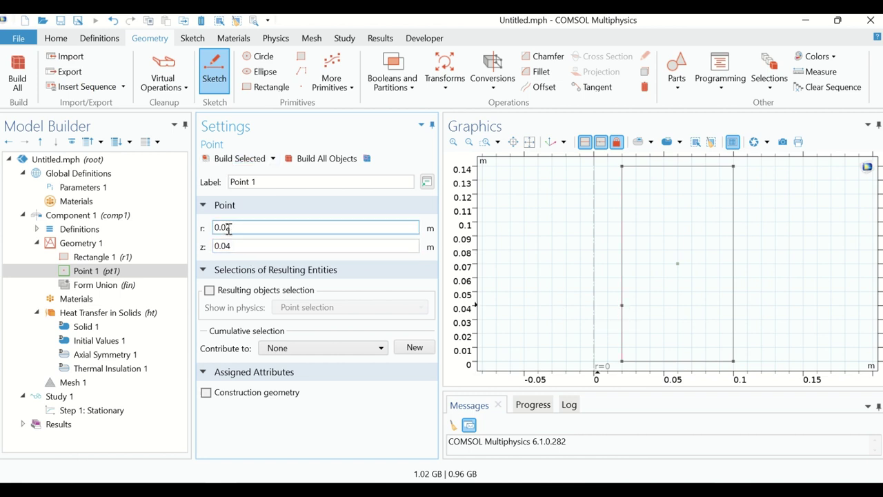
- Add a second point at r = 0.02 m, z = 0.1 m and build it
{"action": "left_click", "coordinate": [304, 89]}
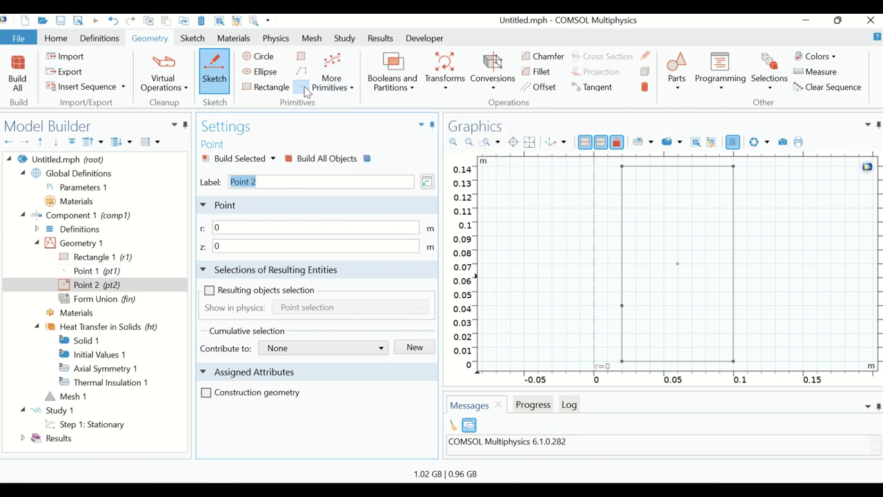
{"action": "type", "text": ".02"}
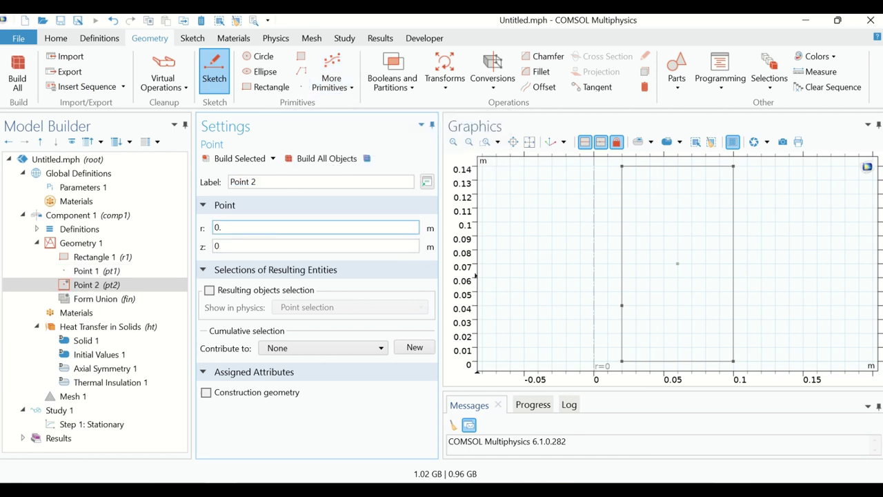
{"action": "left_click", "coordinate": [230, 245]}
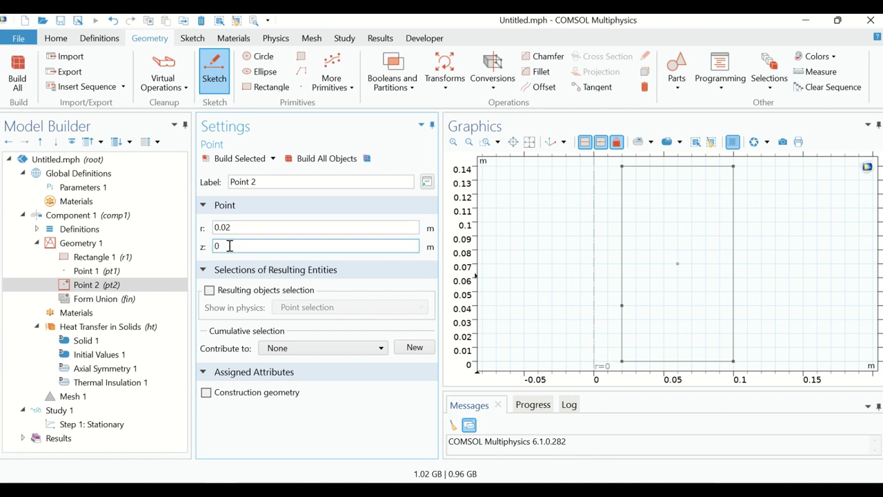
{"action": "type", "text": ".1"}
{"action": "left_click", "coordinate": [228, 160]}
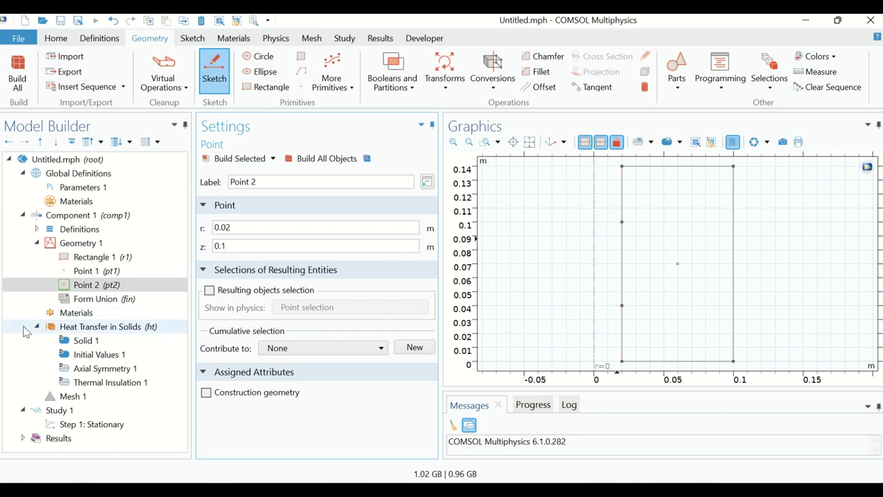
- Set the thermal conductivity of the Solid 1 domain to a user-defined isotropic value of 52 W/(m·K)
{"action": "left_click", "coordinate": [90, 329]}
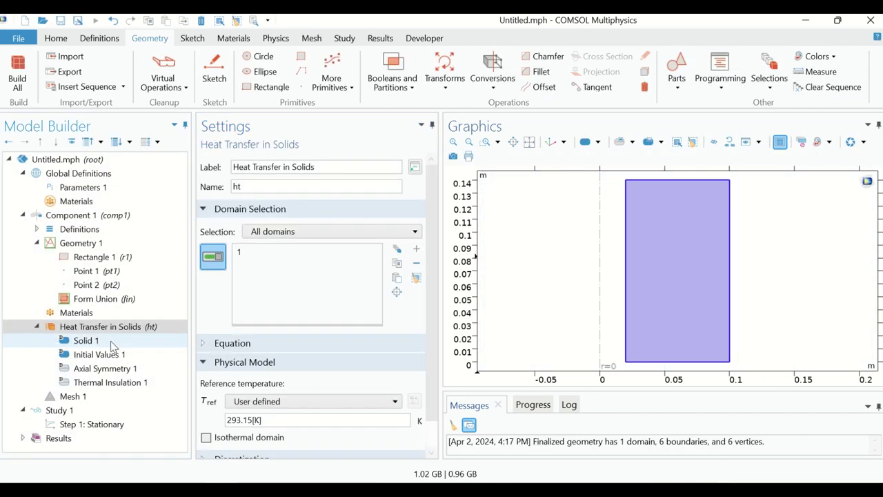
{"action": "scroll", "coordinate": [428, 416], "scroll_direction": "down", "scroll_amount": 1}
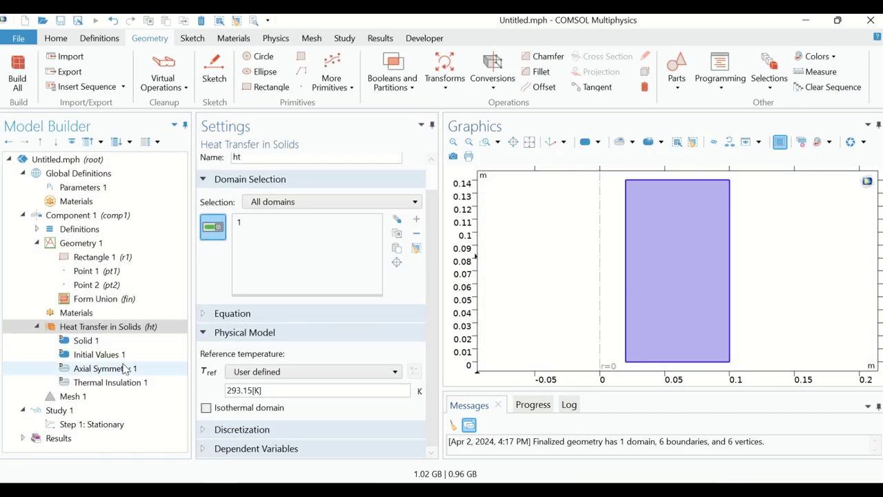
{"action": "left_click", "coordinate": [92, 343]}
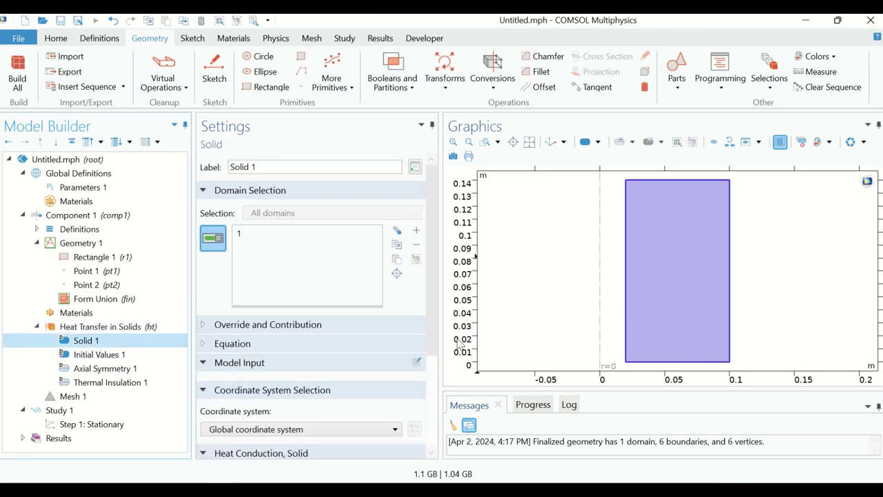
{"action": "left_click_drag", "start_coordinate": [433, 335], "coordinate": [428, 428]}
{"action": "left_click", "coordinate": [368, 351]}
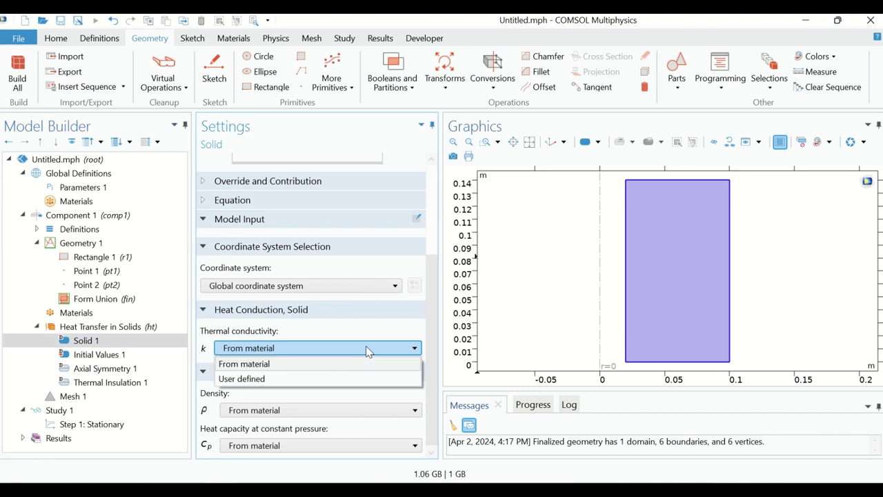
{"action": "left_click", "coordinate": [280, 380]}
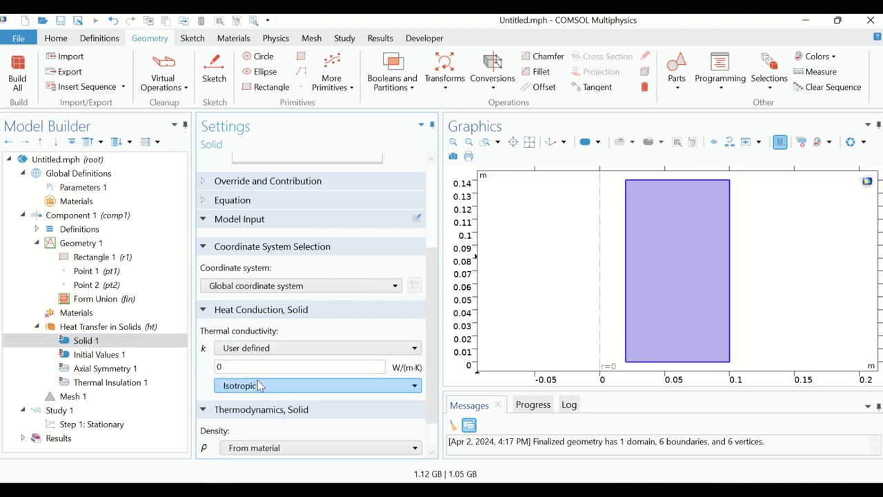
{"action": "key", "text": "BackSpace"}
{"action": "type", "text": "52"}
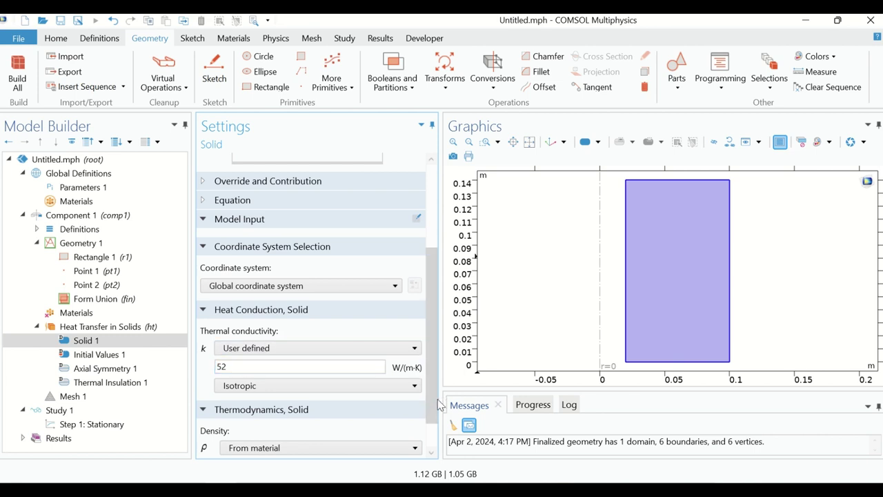
{"action": "scroll", "coordinate": [431, 449], "scroll_direction": "down", "scroll_amount": 2}
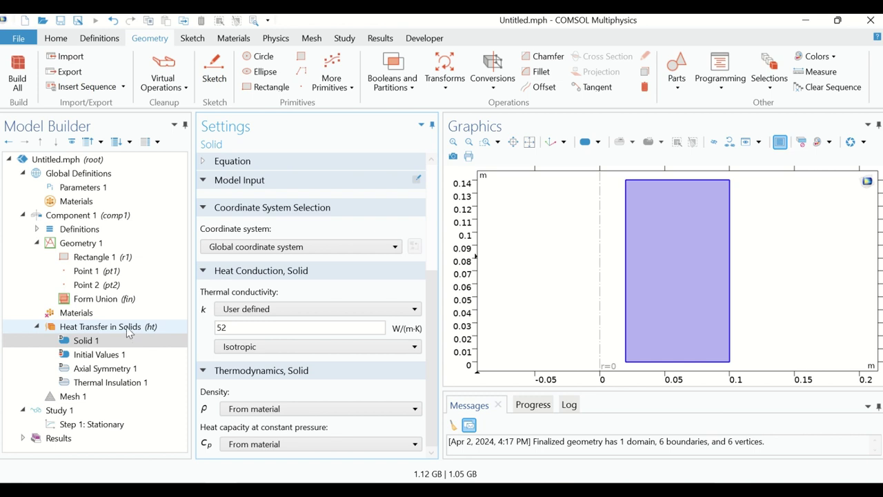
- Add a Heat Flux boundary condition and assign it to the inner edge segment between the two points
{"action": "left_click", "coordinate": [127, 330]}
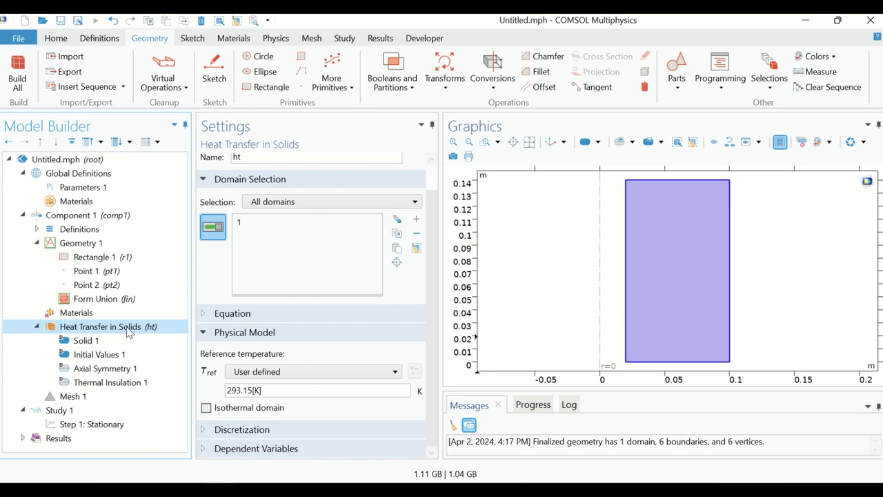
{"action": "right_click", "coordinate": [128, 332]}
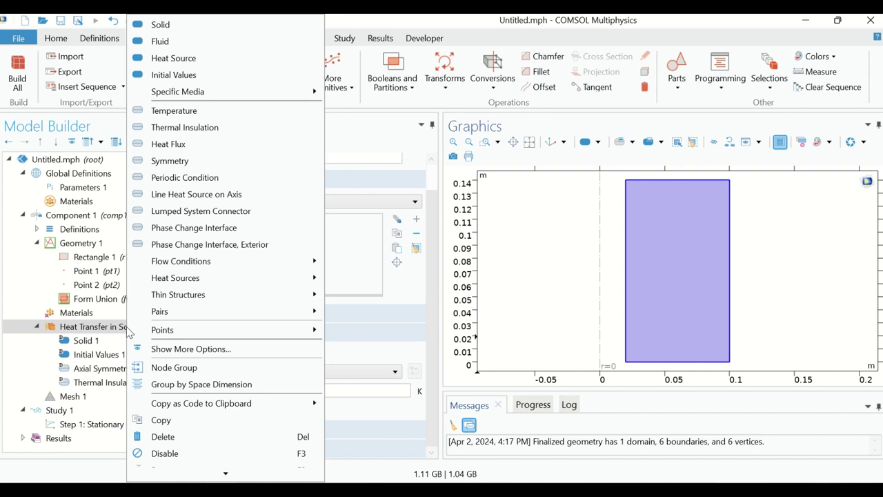
{"action": "left_click", "coordinate": [173, 146]}
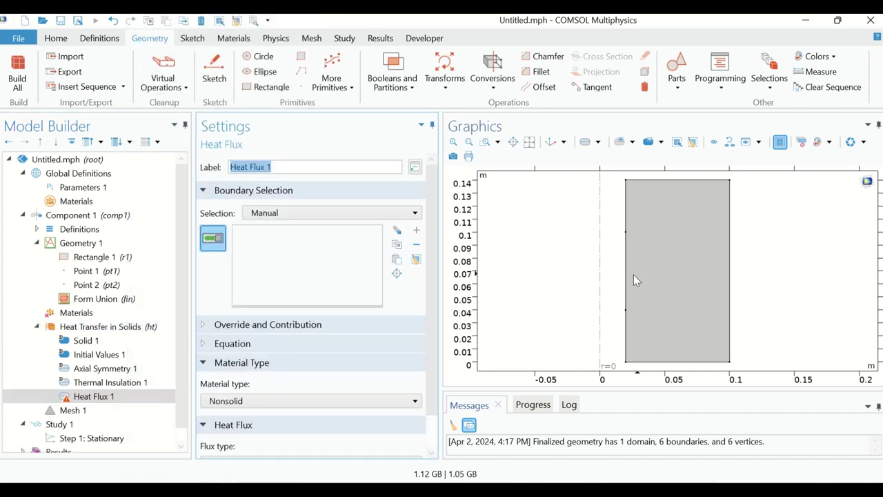
{"action": "left_click", "coordinate": [626, 276]}
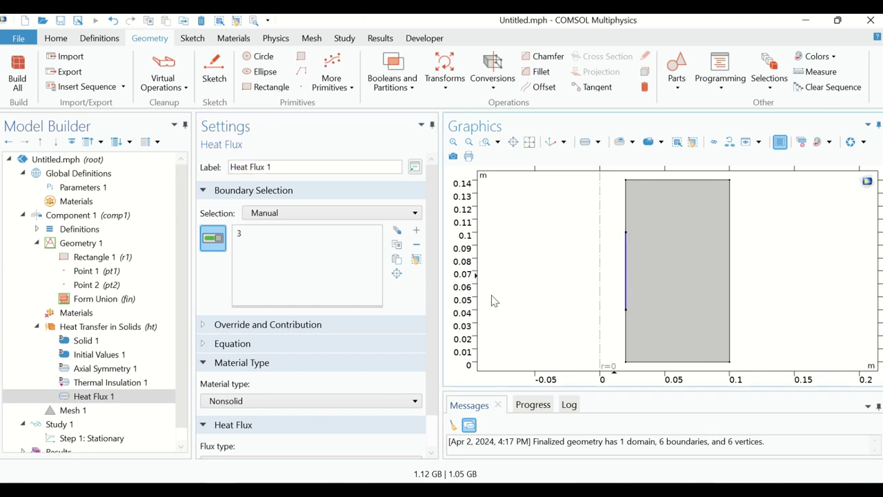
- Set the general inward heat flux on the selected inner edge segment to 5e5 W/m²
{"action": "scroll", "coordinate": [428, 345], "scroll_direction": "down", "scroll_amount": 1}
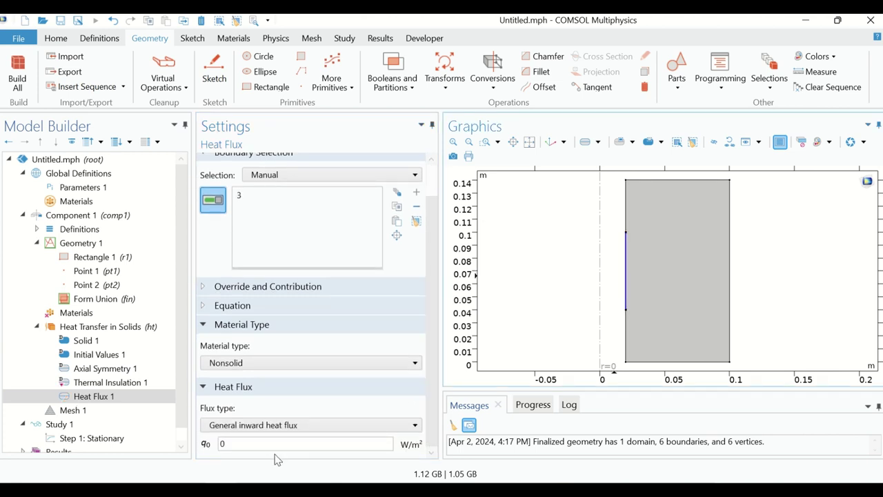
{"action": "double_click", "coordinate": [220, 448]}
{"action": "type", "text": "5e5"}
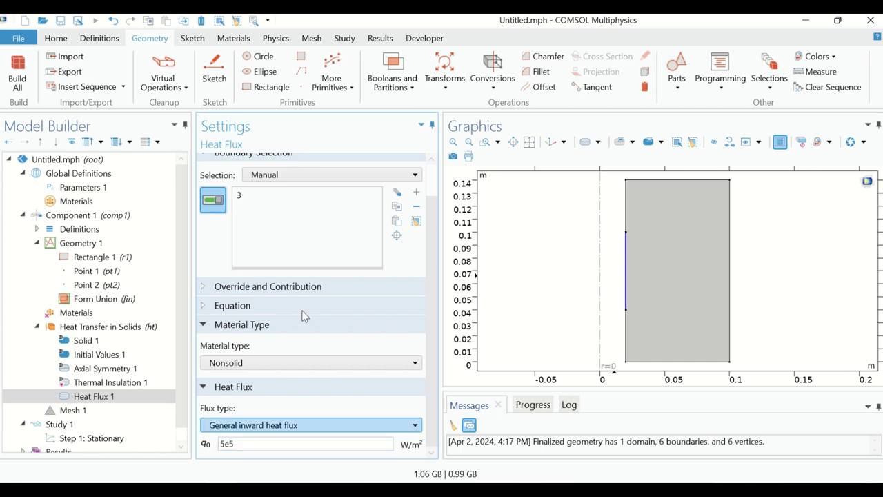
{"action": "mouse_move", "coordinate": [350, 55]}
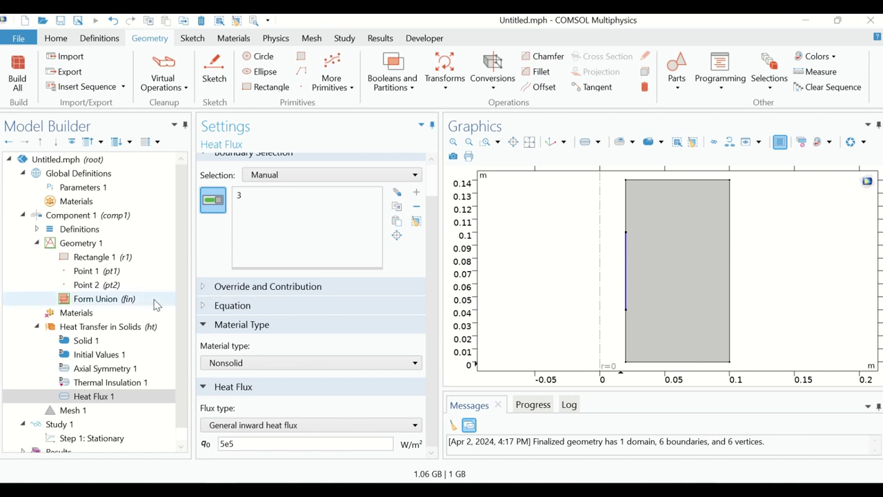
- Add a Temperature boundary condition to Heat Transfer in Solids and assign it to the rectangle's top, outer and bottom edges
{"action": "left_click", "coordinate": [77, 332]}
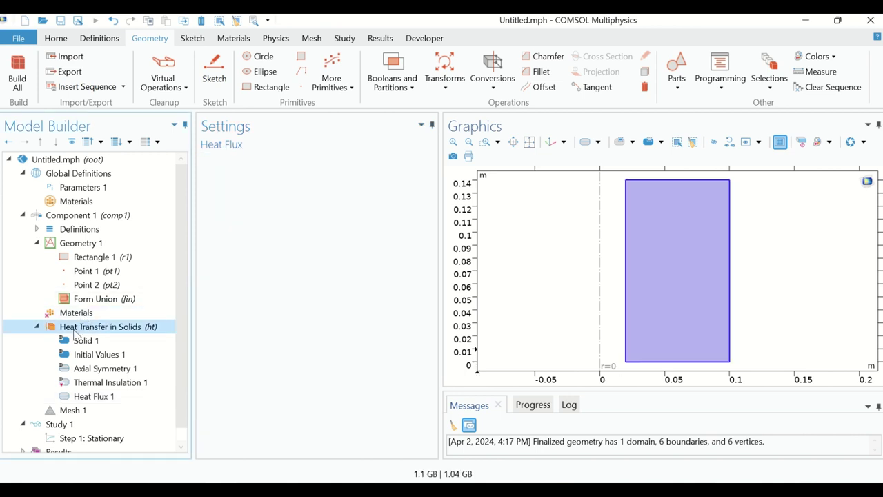
{"action": "right_click", "coordinate": [76, 332]}
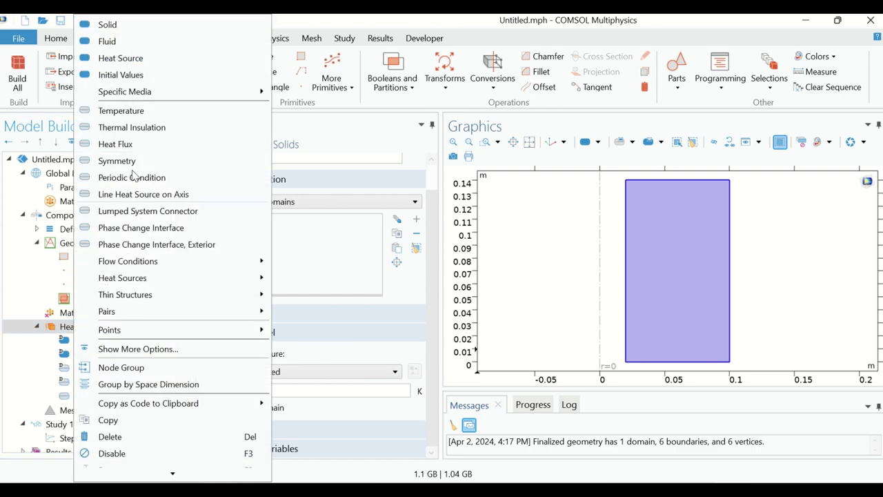
{"action": "left_click", "coordinate": [153, 112]}
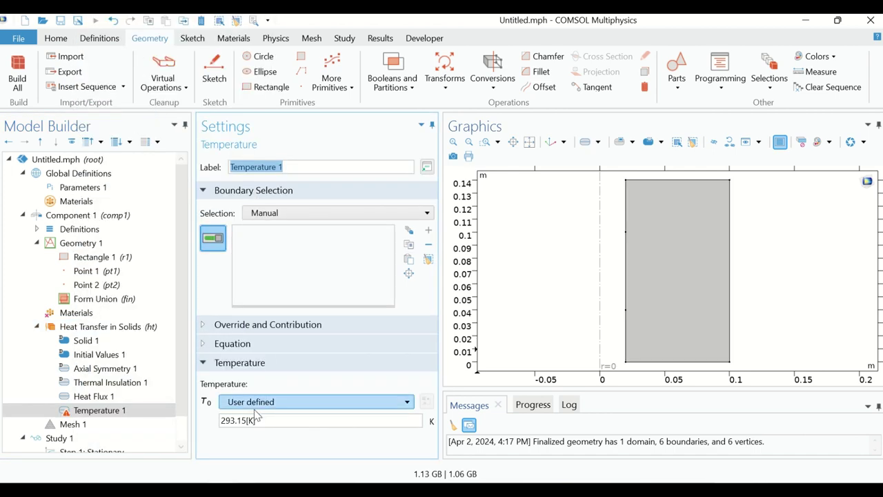
{"action": "left_click", "coordinate": [695, 183]}
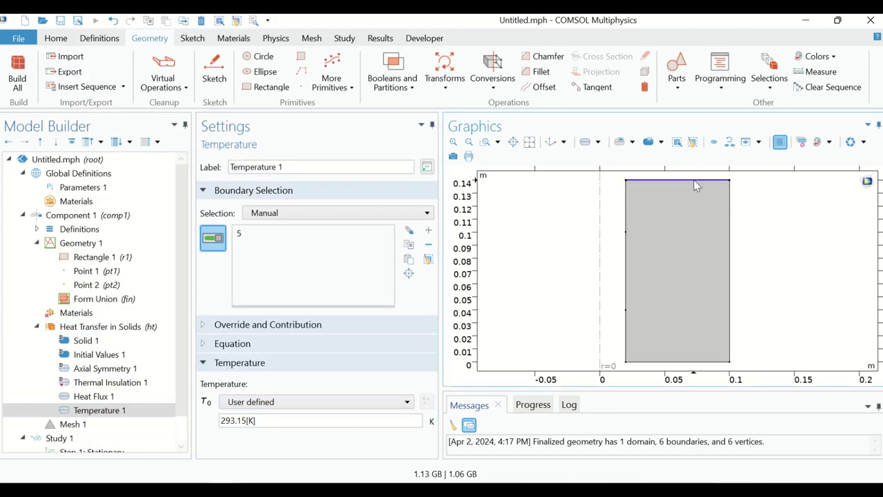
{"action": "left_click", "coordinate": [730, 235]}
{"action": "left_click", "coordinate": [663, 360]}
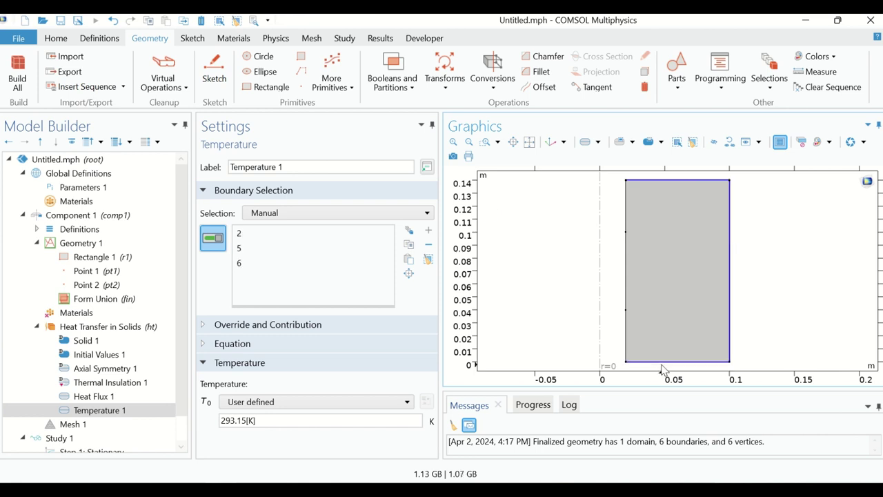
- Set the user-defined boundary temperature of Temperature 1 to 273.15 K
{"action": "left_click", "coordinate": [231, 421]}
{"action": "key", "text": "BackSpace"}
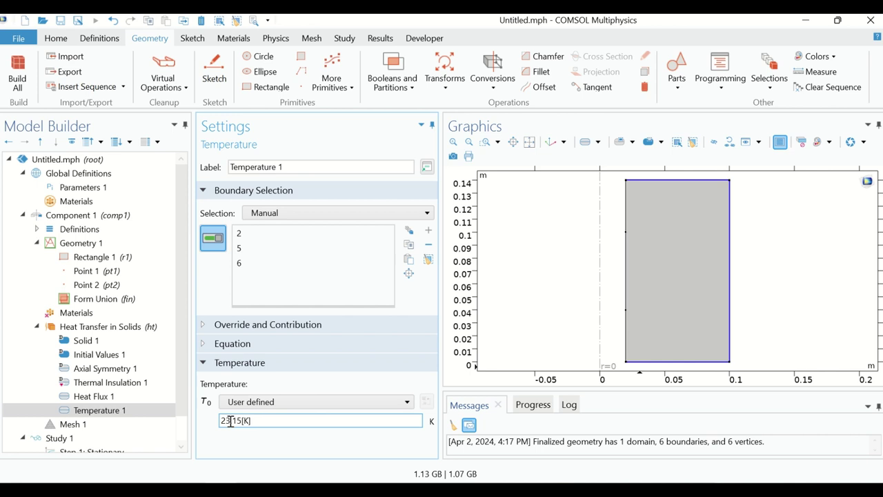
{"action": "type", "text": "7"}
{"action": "left_click", "coordinate": [270, 447]}
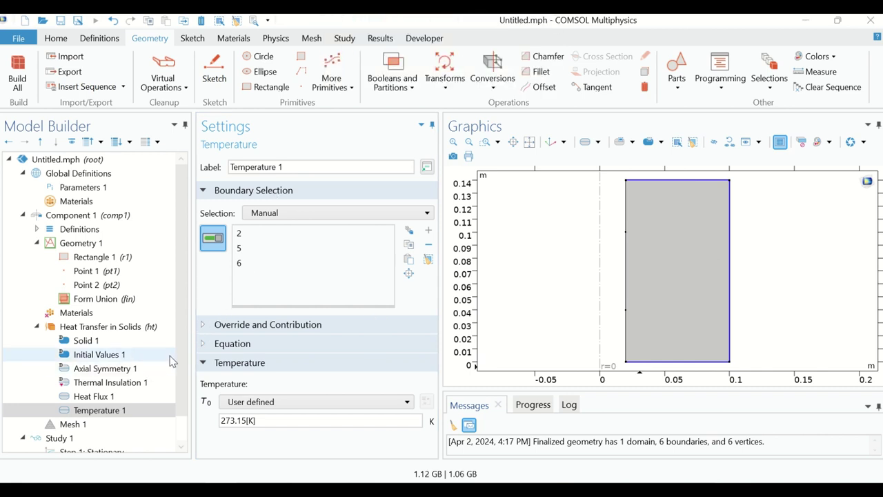
- Set the physics-controlled mesh of Mesh 1 to Fine element size and build the mesh
{"action": "scroll", "coordinate": [182, 362], "scroll_direction": "down", "scroll_amount": 1}
{"action": "left_click", "coordinate": [105, 398]}
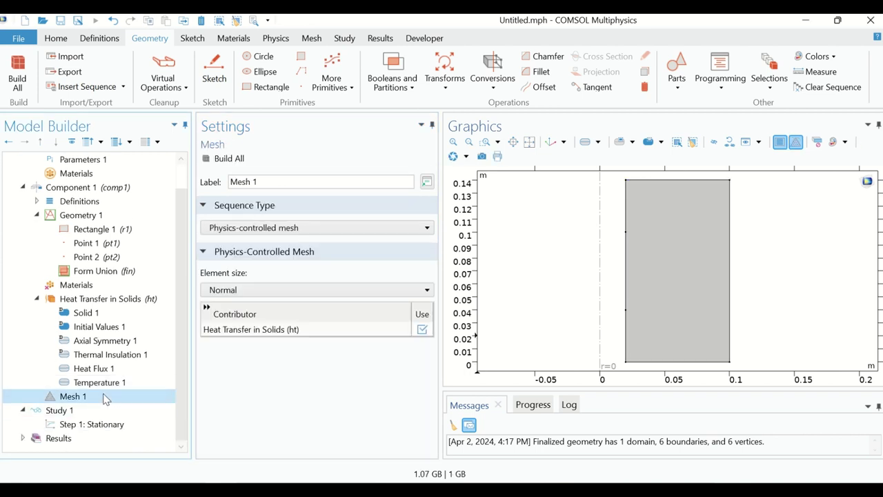
{"action": "left_click", "coordinate": [247, 230]}
{"action": "left_click", "coordinate": [254, 228]}
{"action": "left_click", "coordinate": [238, 291]}
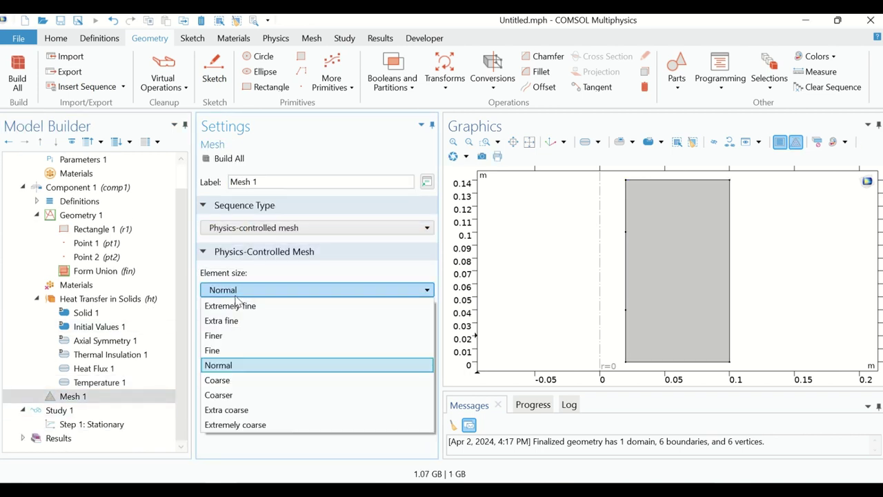
{"action": "left_click", "coordinate": [223, 354]}
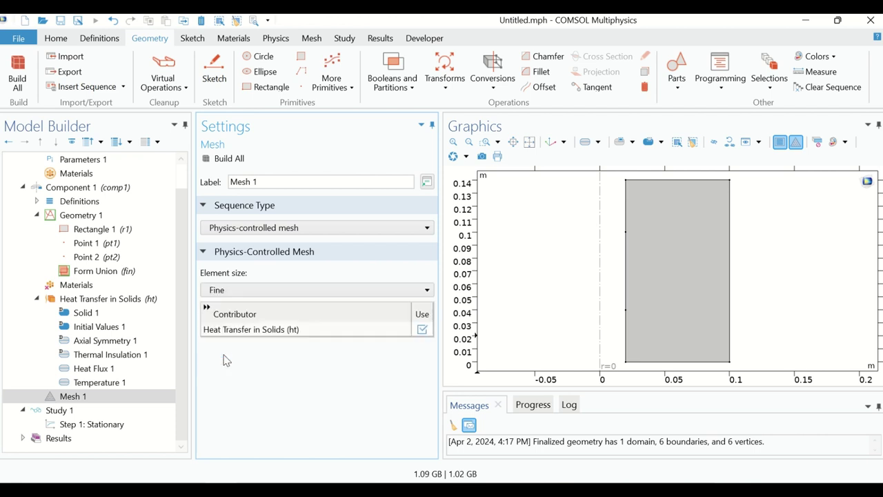
{"action": "left_click", "coordinate": [223, 160]}
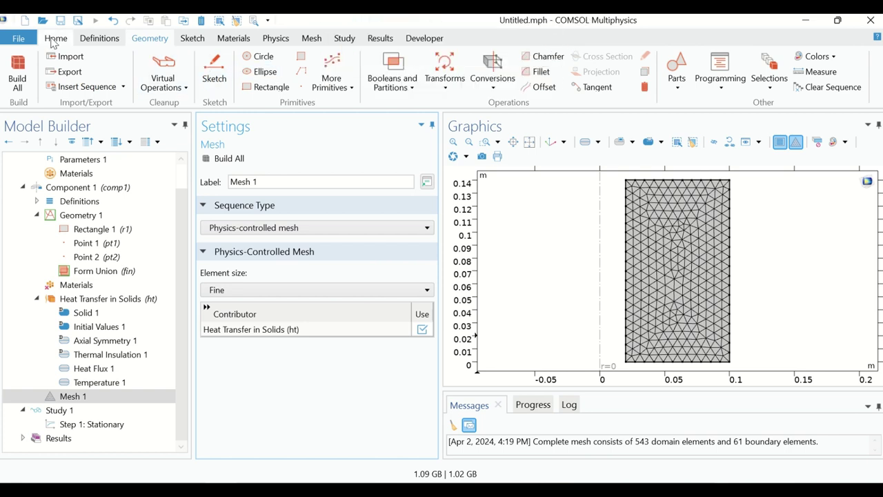
- Compute the stationary Study 1
{"action": "left_click", "coordinate": [60, 410]}
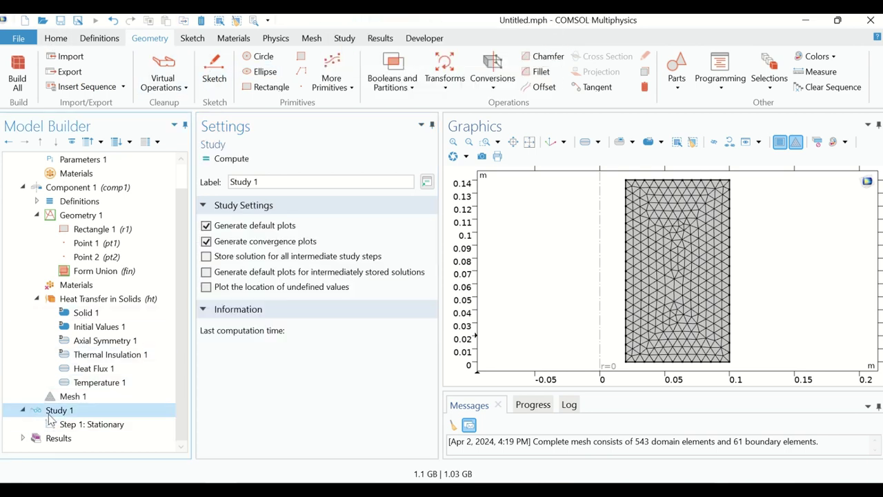
{"action": "left_click", "coordinate": [232, 174]}
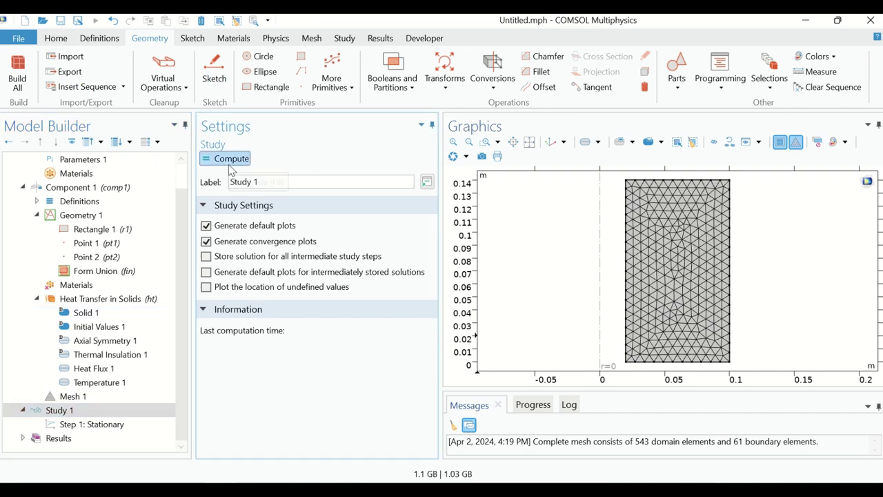
{"action": "left_click", "coordinate": [230, 164]}
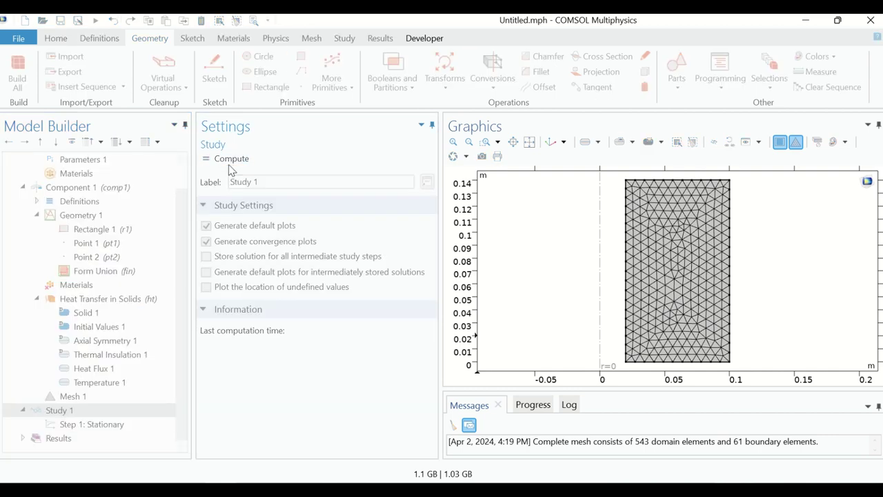
{"action": "mouse_move", "coordinate": [388, 19]}
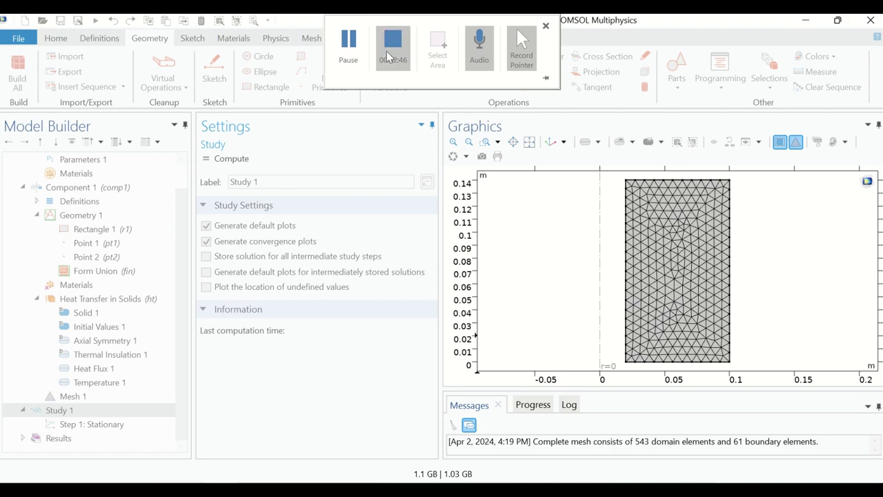
{"action": "left_click", "coordinate": [389, 58]}
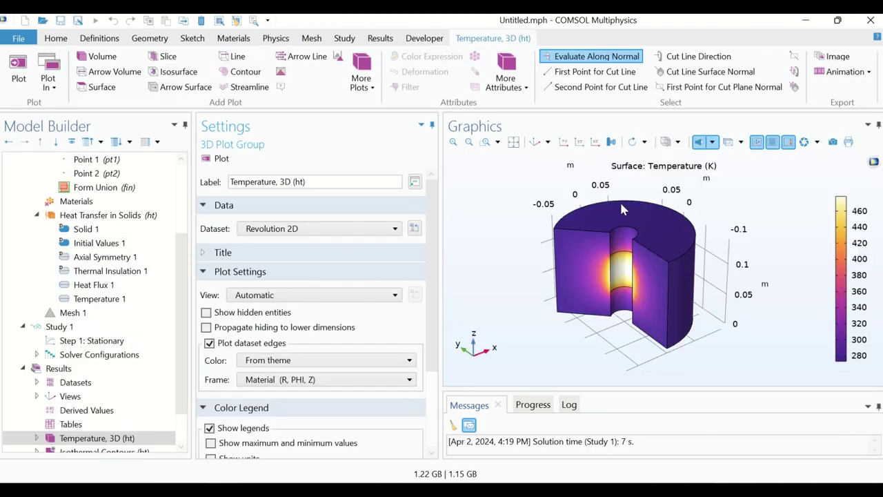
- Open the coloring settings of the Surface plot in the Temperature, 3D group
{"action": "mouse_move", "coordinate": [667, 283]}
{"action": "left_mouse_down"}
{"action": "mouse_move", "coordinate": [673, 276]}
{"action": "mouse_move", "coordinate": [653, 289]}
{"action": "mouse_move", "coordinate": [667, 278]}
{"action": "mouse_move", "coordinate": [659, 283]}
{"action": "left_mouse_up"}
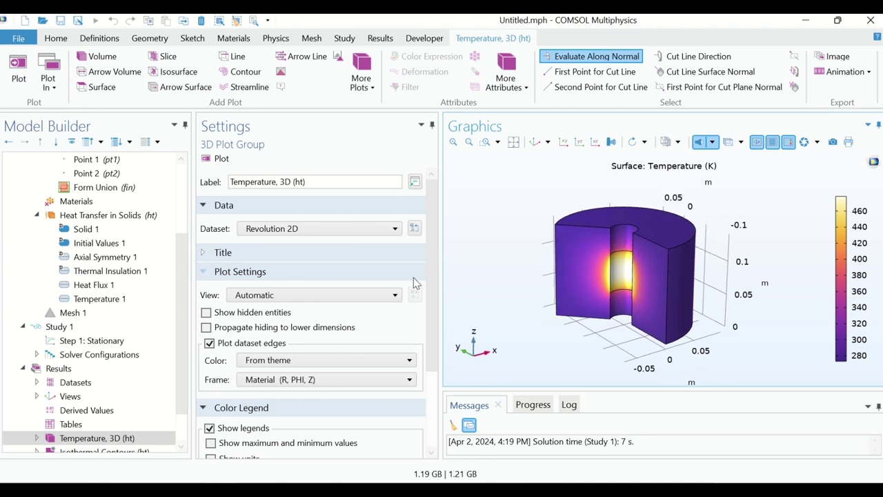
{"action": "scroll", "coordinate": [50, 408], "scroll_direction": "down", "scroll_amount": 1}
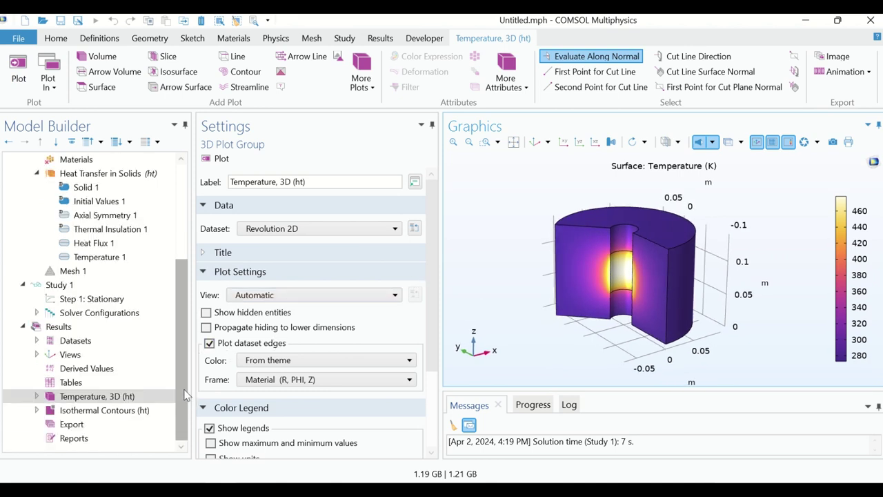
{"action": "left_click", "coordinate": [37, 396]}
{"action": "left_click", "coordinate": [87, 410]}
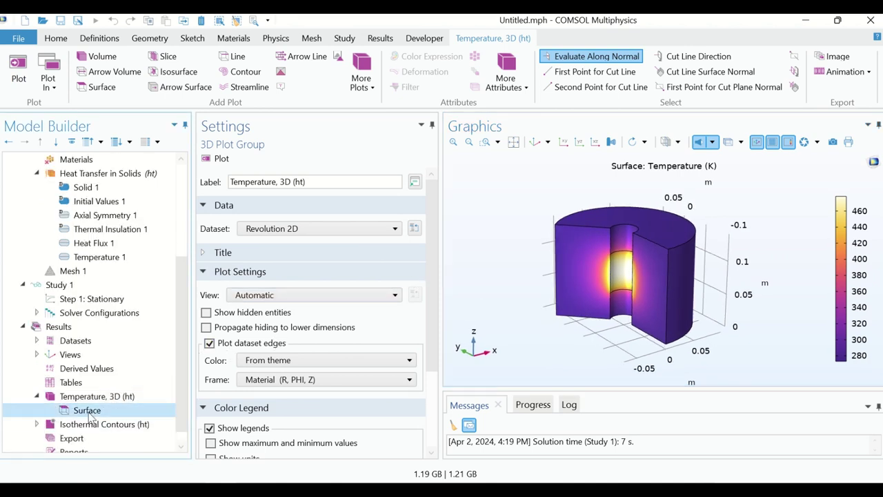
{"action": "scroll", "coordinate": [423, 340], "scroll_direction": "down", "scroll_amount": 3}
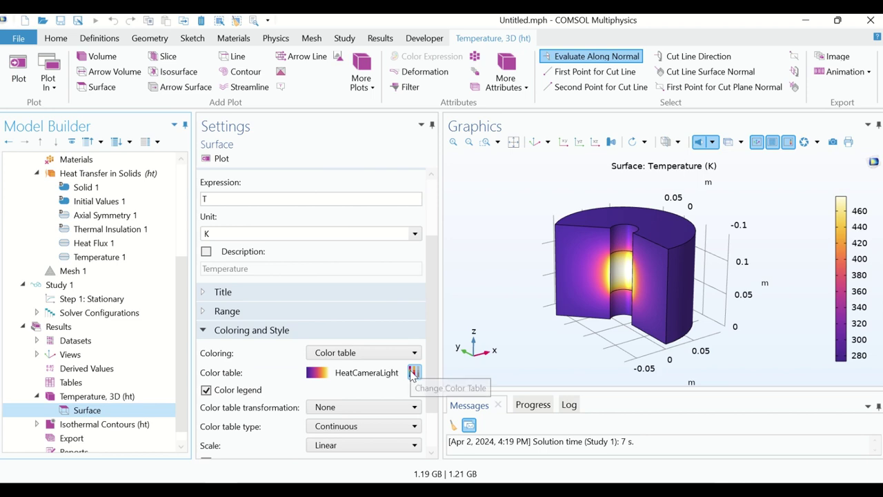
{"action": "left_click", "coordinate": [414, 373]}
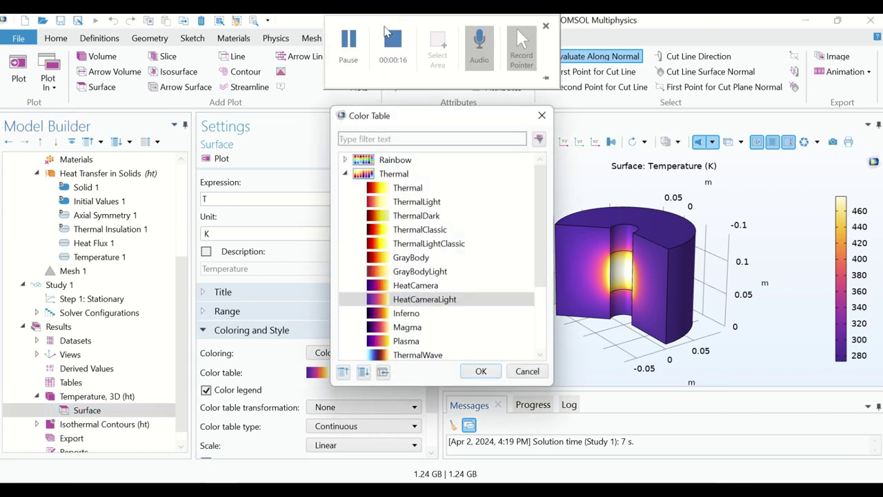
{"action": "scroll", "coordinate": [441, 289], "scroll_direction": "down", "scroll_amount": 1}
{"action": "left_click", "coordinate": [527, 372]}
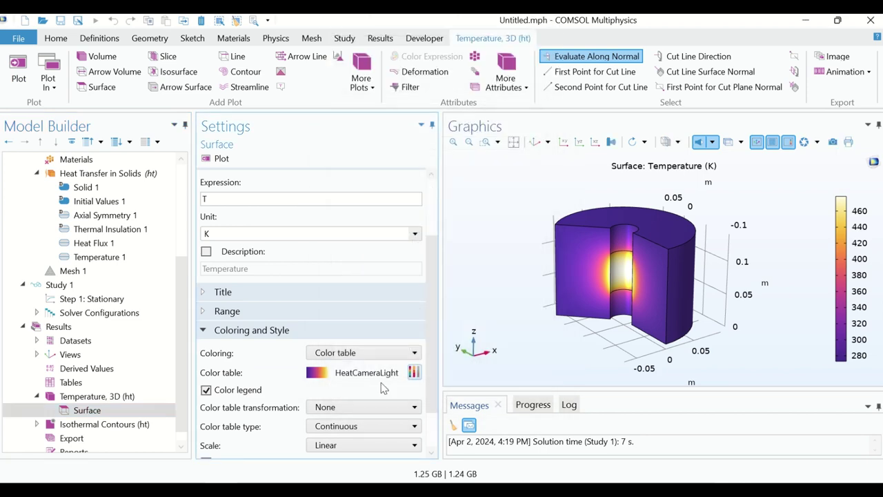
{"action": "left_click", "coordinate": [338, 355]}
{"action": "left_click", "coordinate": [333, 367]}
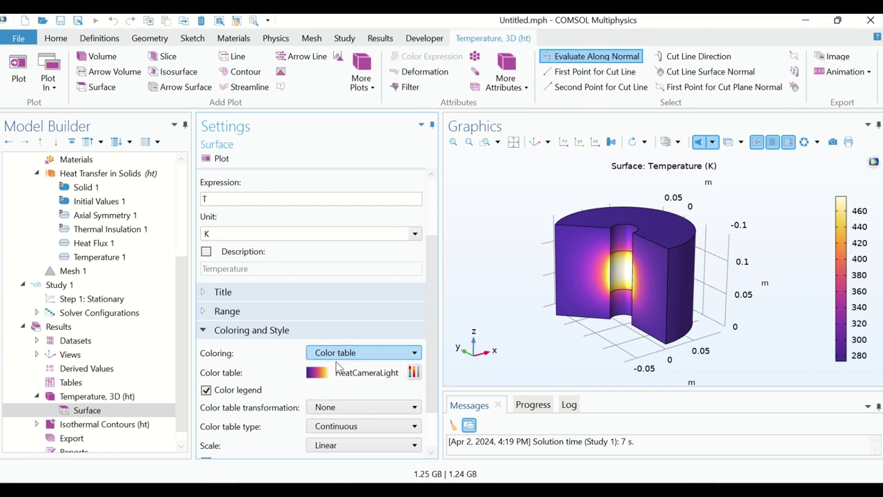
- Change the color table of the 3D temperature Surface plot to Rainbow
{"action": "left_click", "coordinate": [414, 373]}
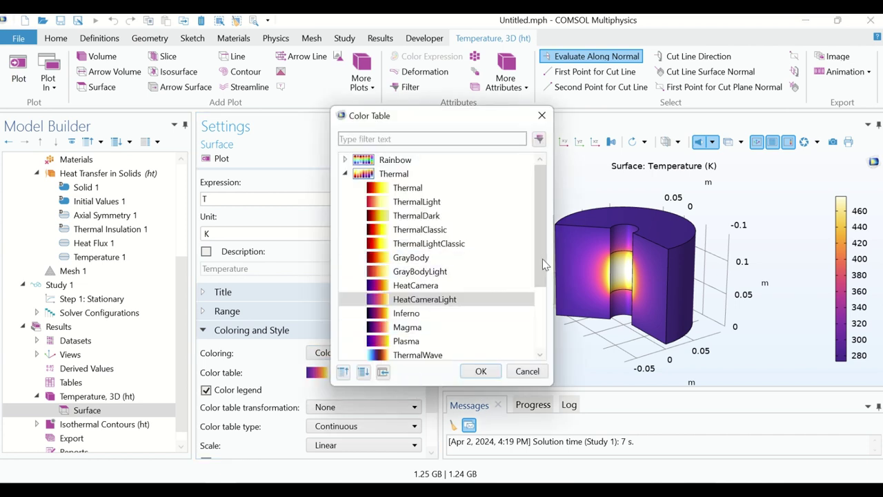
{"action": "left_click", "coordinate": [395, 162]}
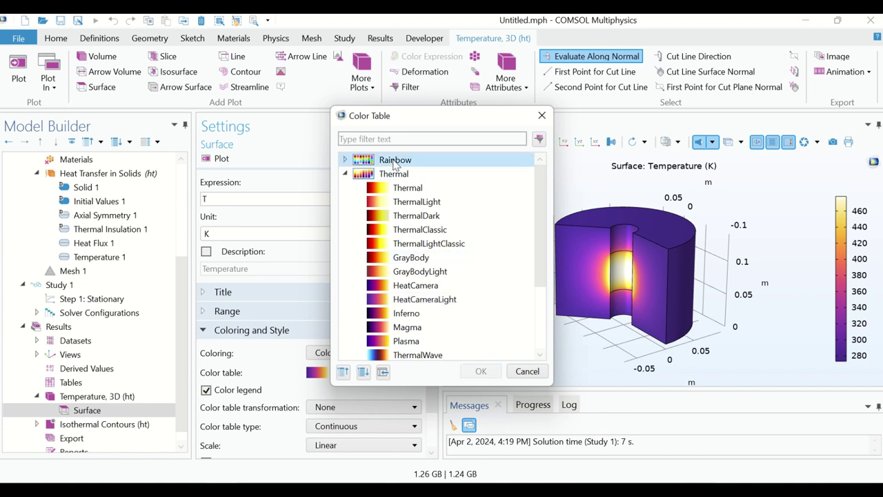
{"action": "left_click", "coordinate": [344, 160]}
{"action": "left_click", "coordinate": [403, 174]}
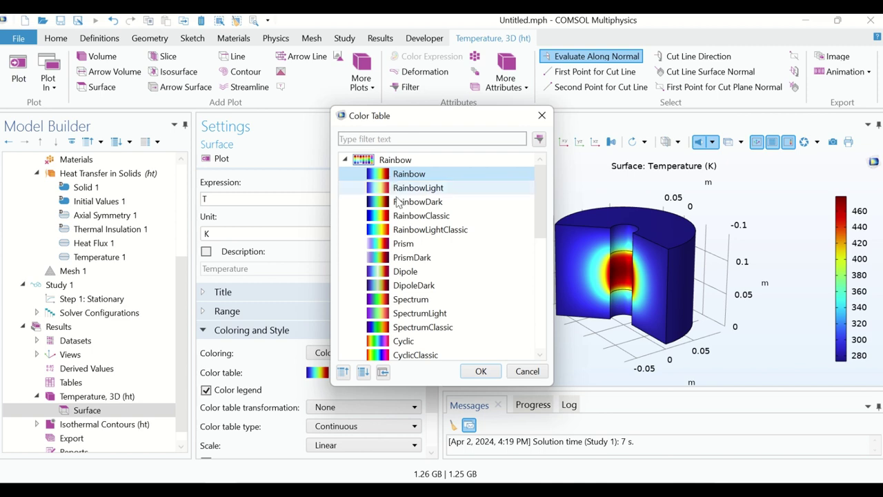
{"action": "left_click", "coordinate": [481, 371]}
{"action": "left_click_drag", "start_coordinate": [648, 338], "coordinate": [721, 307]}
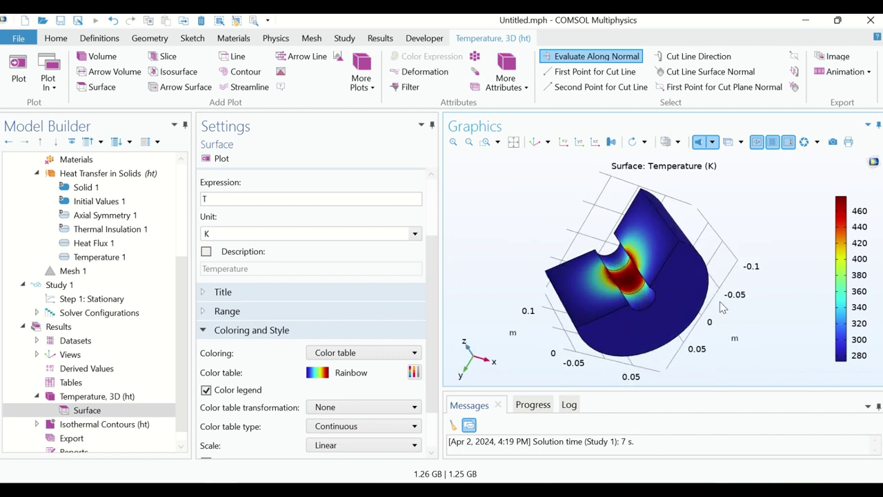
- Add a 2D plot group to the results and insert a Surface plot in it
{"action": "scroll", "coordinate": [186, 405], "scroll_direction": "down", "scroll_amount": 1}
{"action": "left_click", "coordinate": [99, 399]}
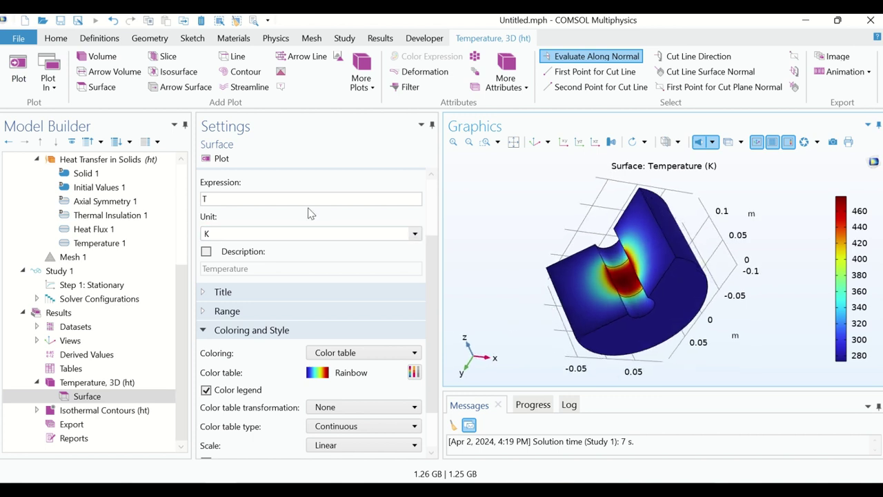
{"action": "left_click", "coordinate": [372, 40]}
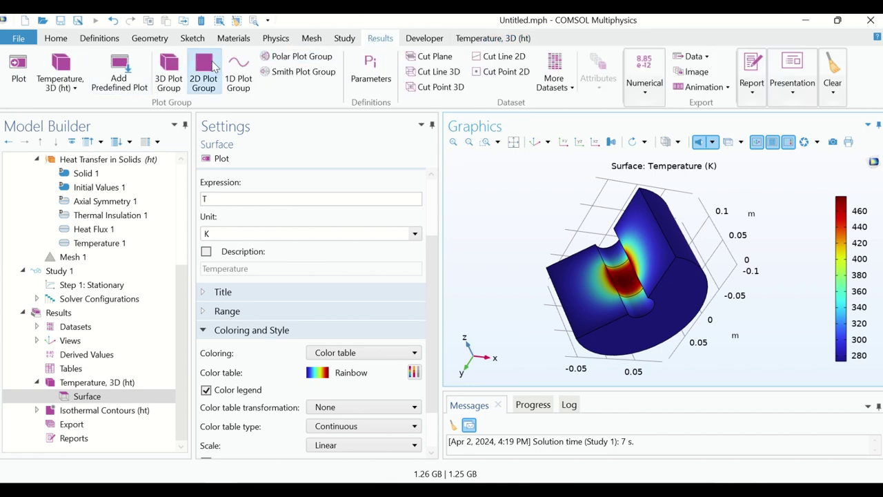
{"action": "left_click", "coordinate": [214, 65]}
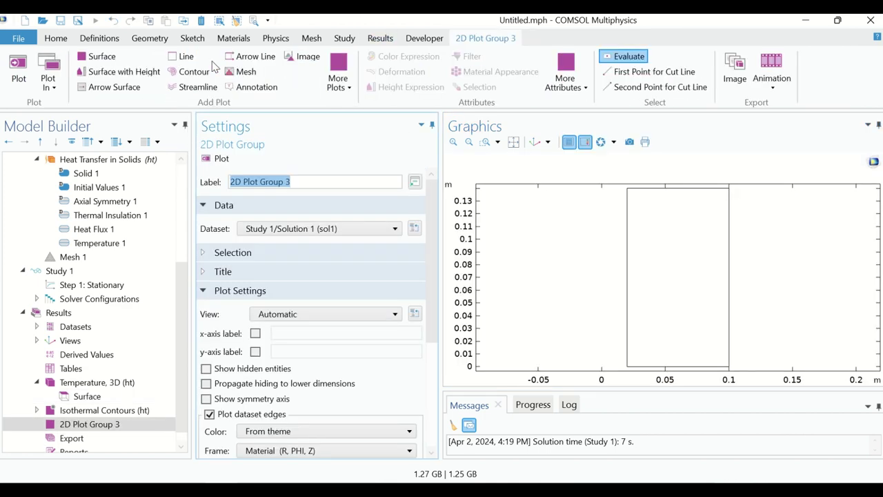
{"action": "right_click", "coordinate": [66, 426]}
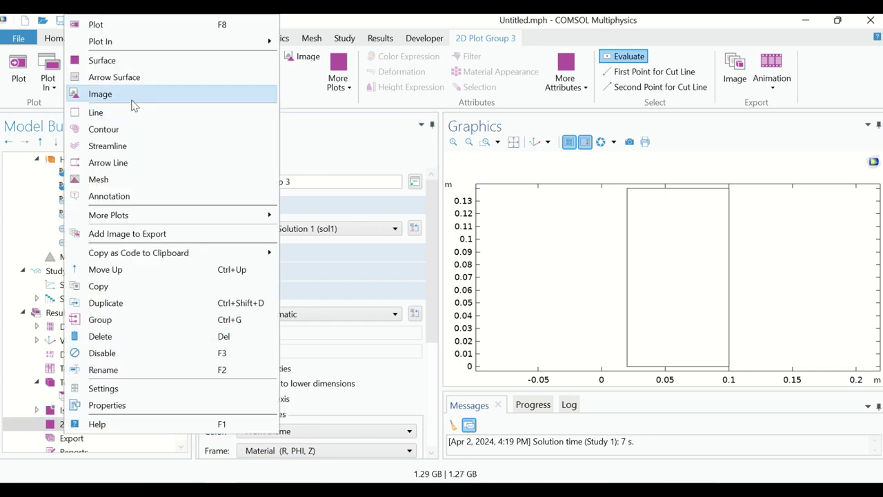
{"action": "left_click", "coordinate": [119, 61]}
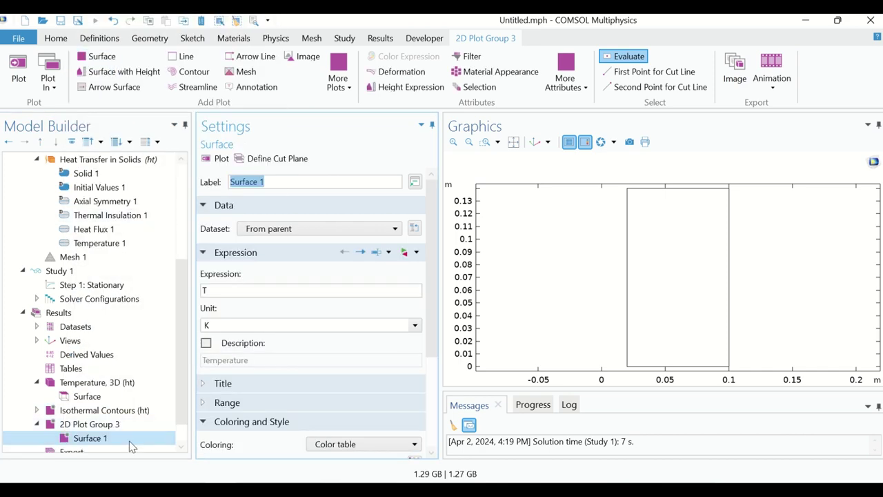
- Plot the temperature T in kelvin with the Surface plot of the new 2D plot group
{"action": "left_click", "coordinate": [128, 438]}
{"action": "left_click", "coordinate": [220, 161]}
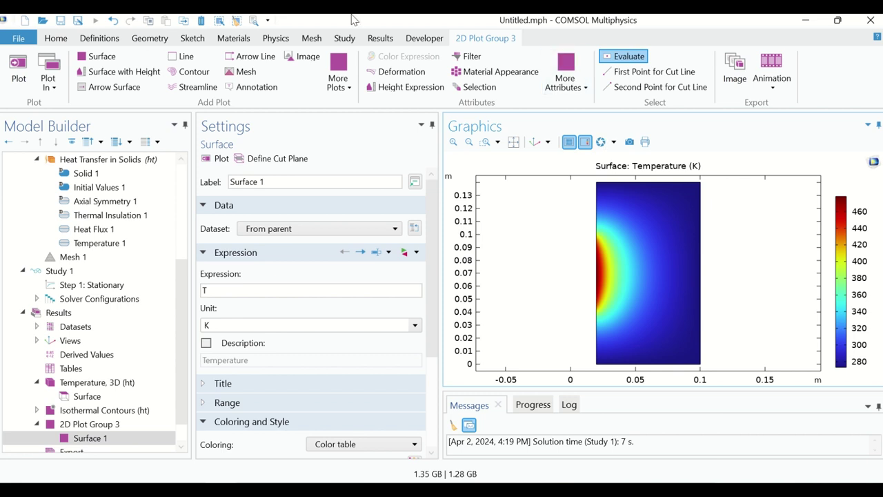
{"action": "mouse_move", "coordinate": [354, 19]}
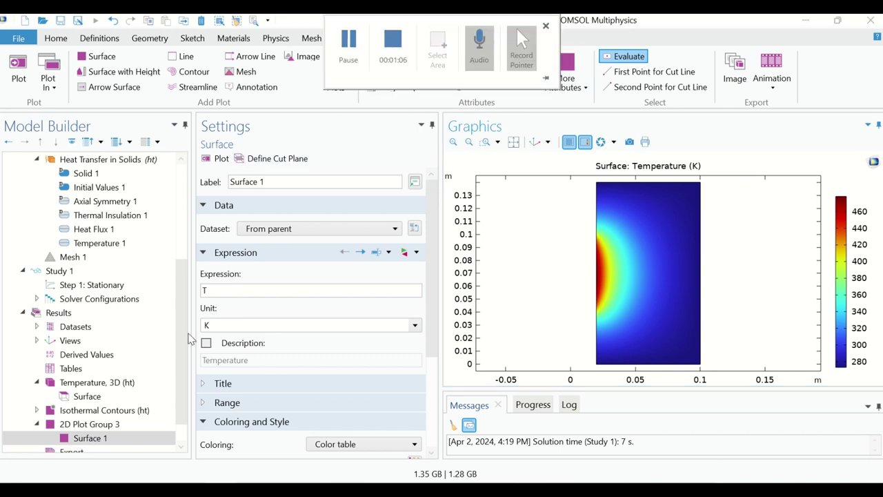
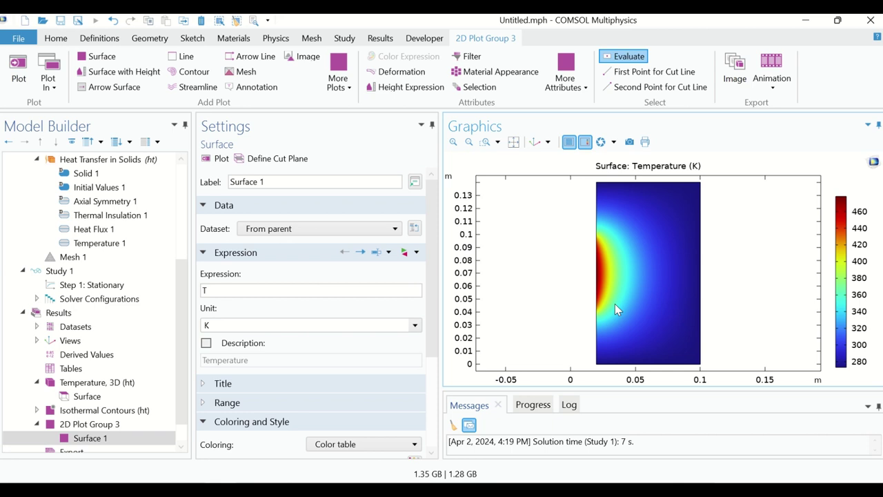
{"action": "scroll", "coordinate": [185, 392], "scroll_direction": "up", "scroll_amount": 2}
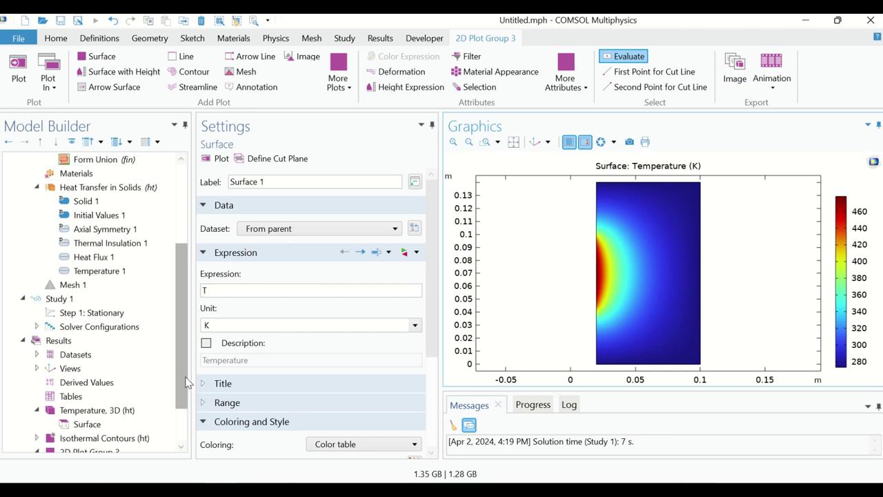
{"action": "left_click_drag", "start_coordinate": [185, 383], "coordinate": [180, 296]}
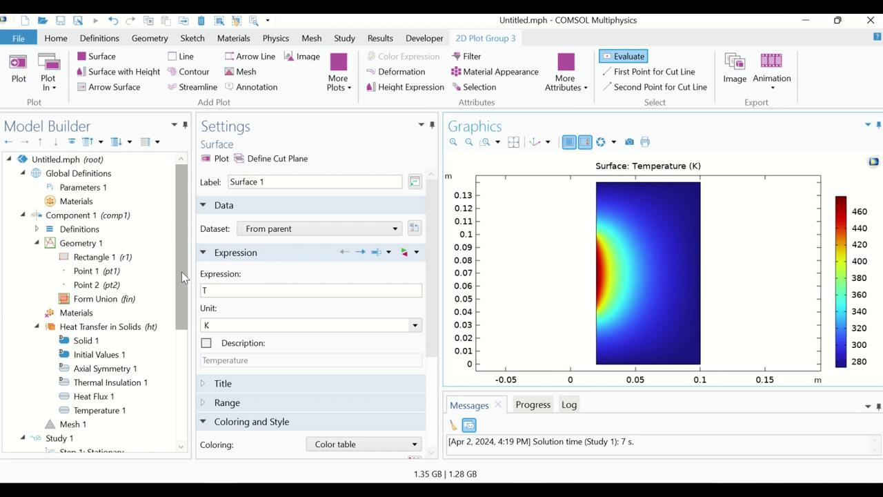
{"action": "left_click_drag", "start_coordinate": [181, 272], "coordinate": [184, 432]}
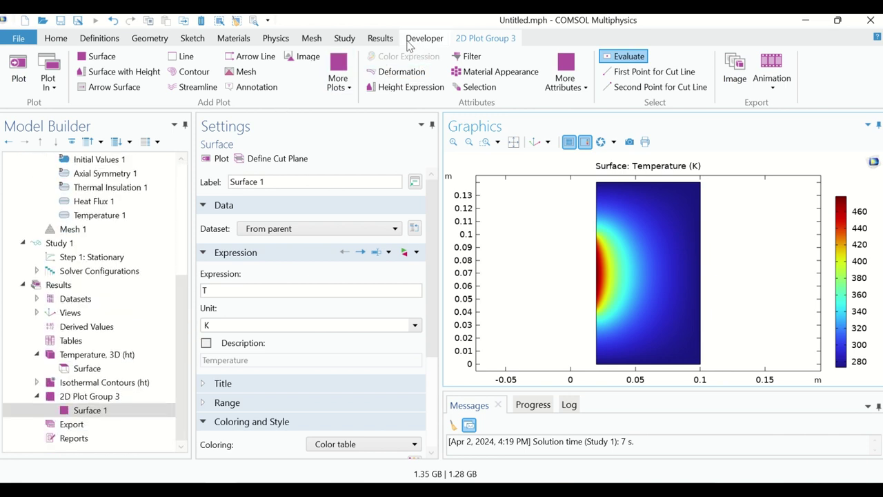
- Add a Cut Point 2D dataset at R 0.04 m and Z 0.04 m and plot the point
{"action": "left_click", "coordinate": [382, 40]}
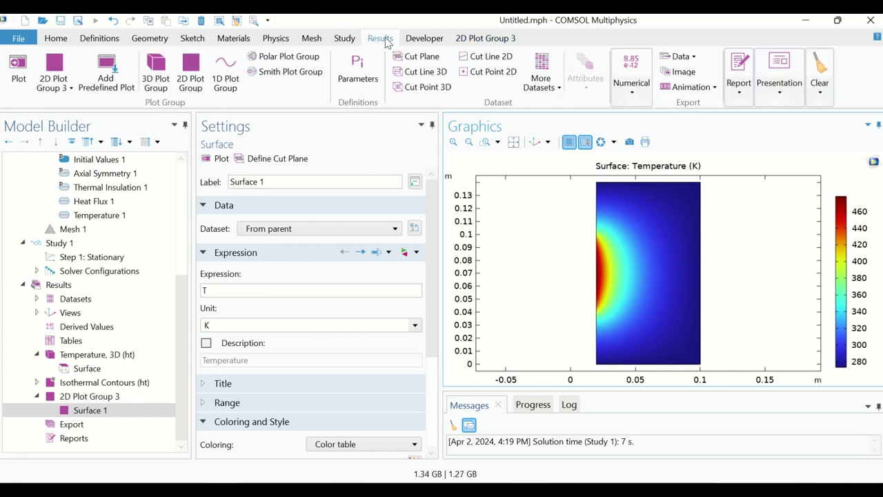
{"action": "left_click", "coordinate": [464, 75]}
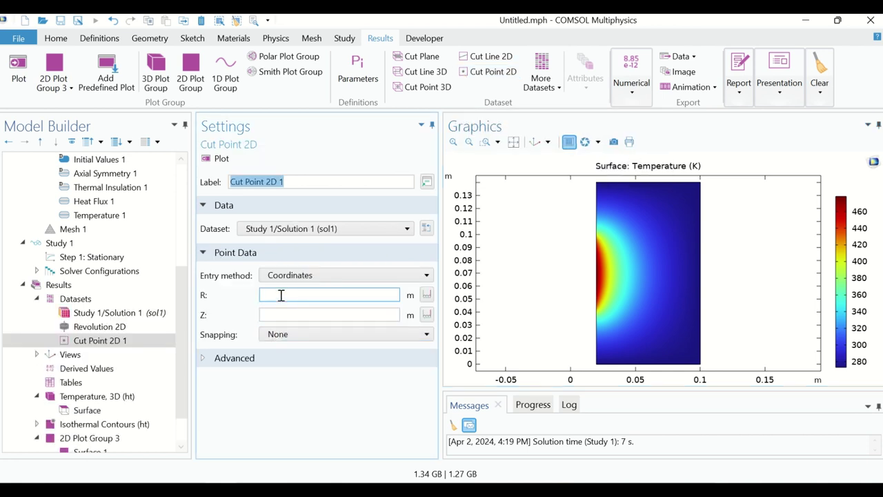
{"action": "left_click", "coordinate": [281, 294]}
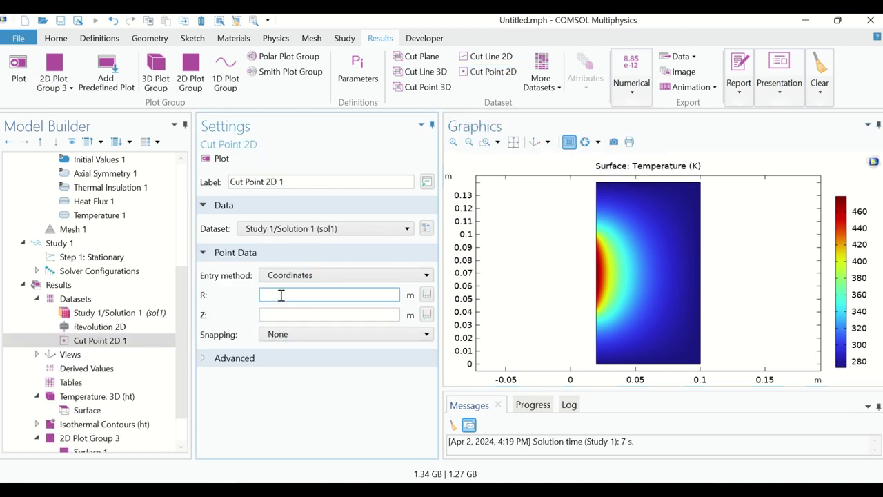
{"action": "type", "text": "0.04"}
{"action": "left_click", "coordinate": [278, 314]}
{"action": "type", "text": "04"}
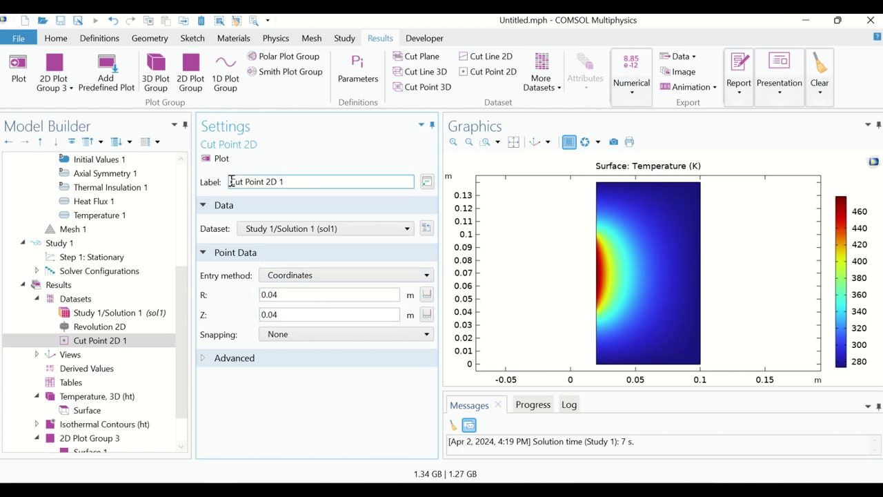
{"action": "left_click", "coordinate": [213, 158]}
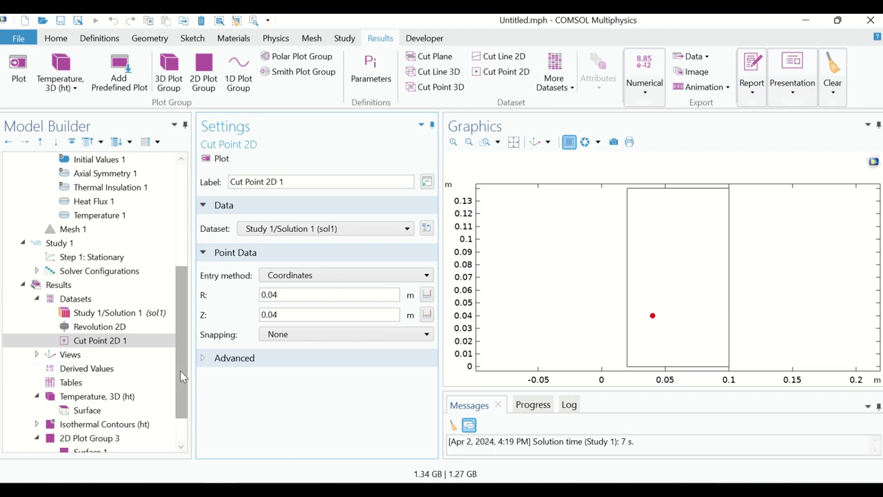
{"action": "left_click_drag", "start_coordinate": [180, 371], "coordinate": [178, 392]}
{"action": "left_click", "coordinate": [109, 330]}
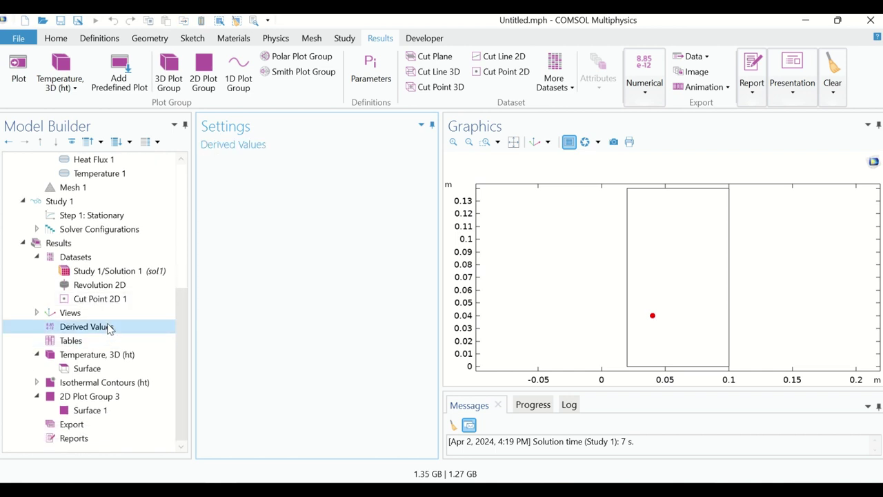
{"action": "right_click", "coordinate": [109, 330]}
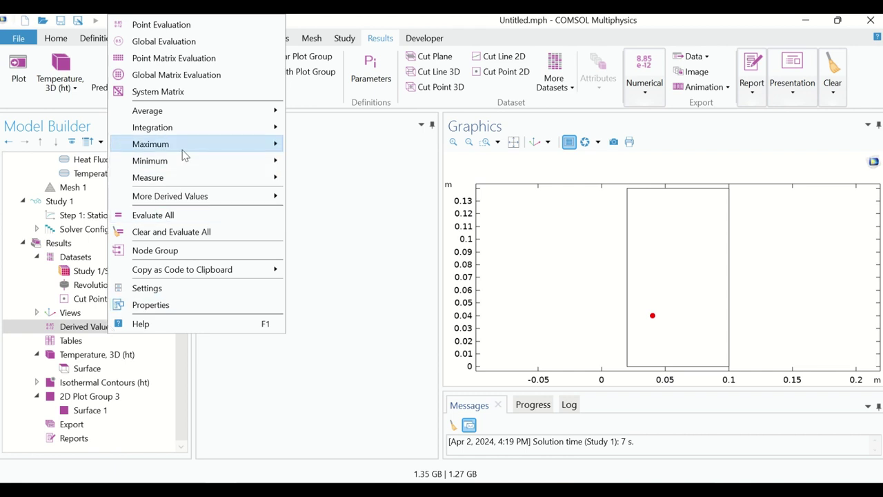
{"action": "mouse_move", "coordinate": [184, 152]}
{"action": "mouse_move", "coordinate": [197, 181]}
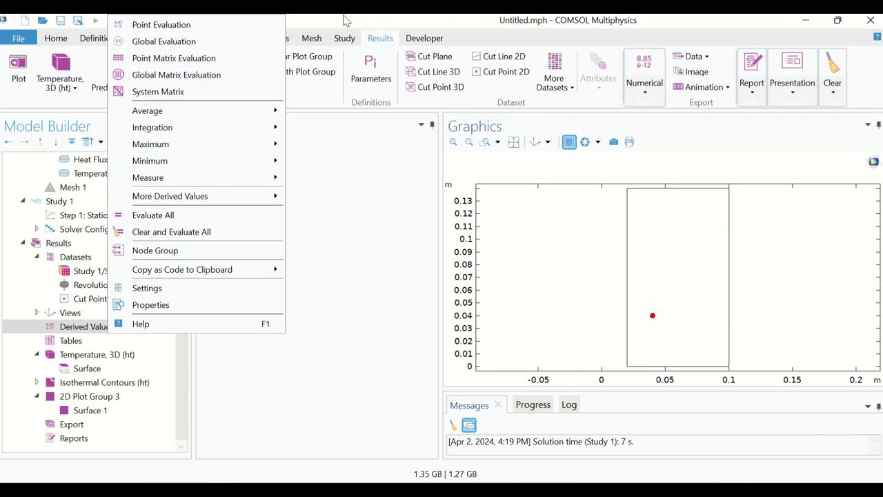
{"action": "mouse_move", "coordinate": [360, 27]}
{"action": "key", "text": "Escape"}
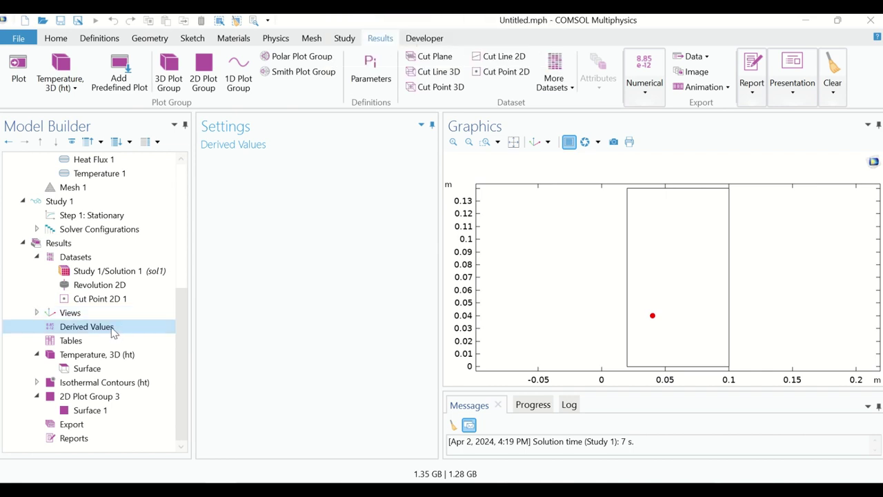
- Add a Point Evaluation to the derived values, evaluate temperature T on the Cut Point 2D 1 dataset, and enlarge the results table
{"action": "right_click", "coordinate": [114, 332]}
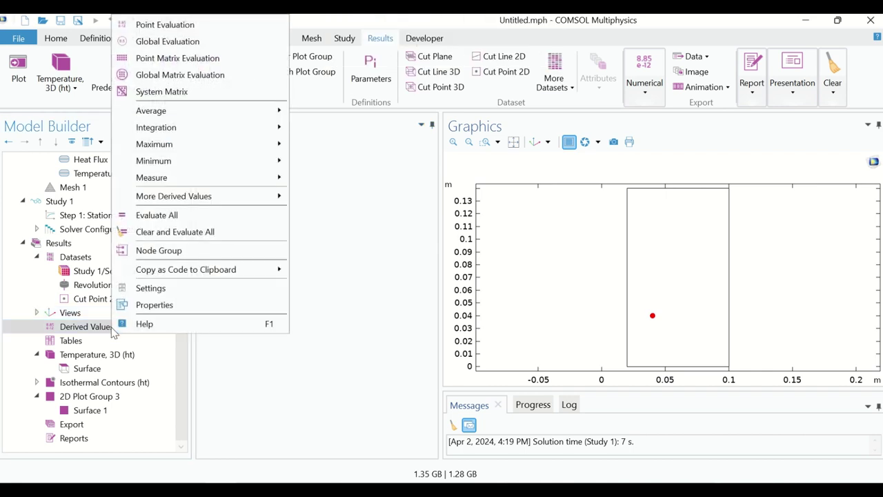
{"action": "left_click", "coordinate": [169, 27]}
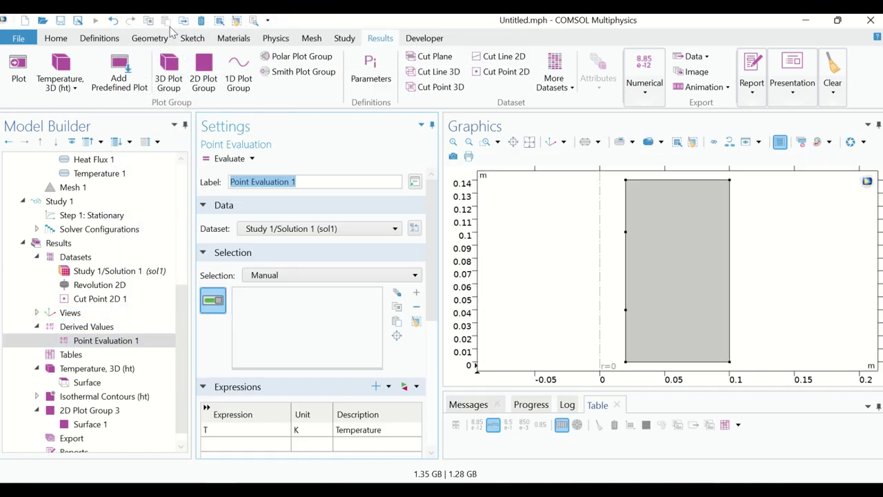
{"action": "left_click", "coordinate": [273, 234]}
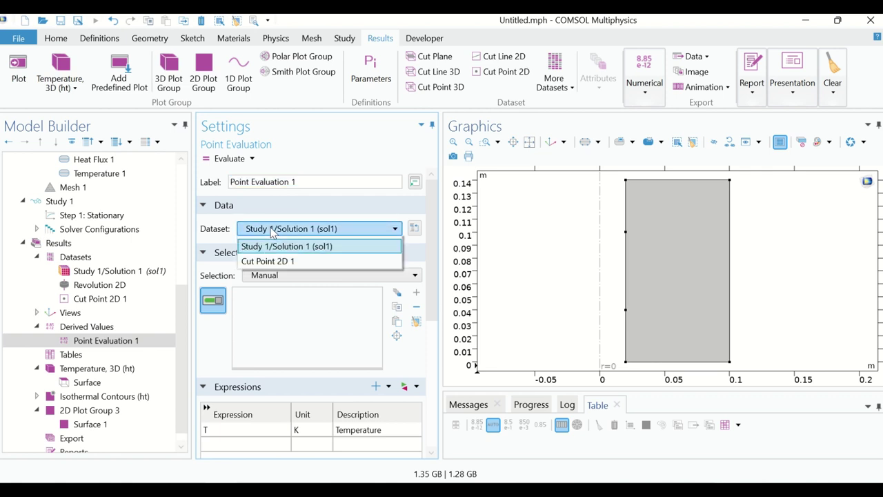
{"action": "left_click", "coordinate": [267, 274]}
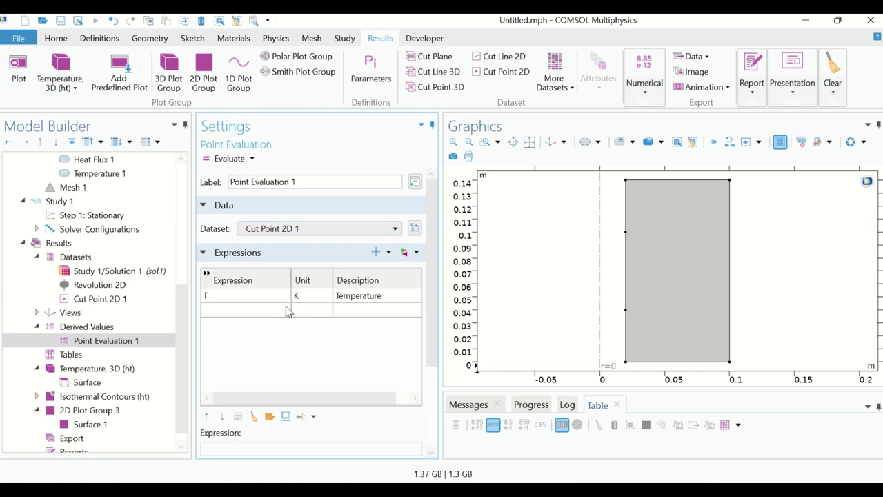
{"action": "left_click", "coordinate": [222, 159]}
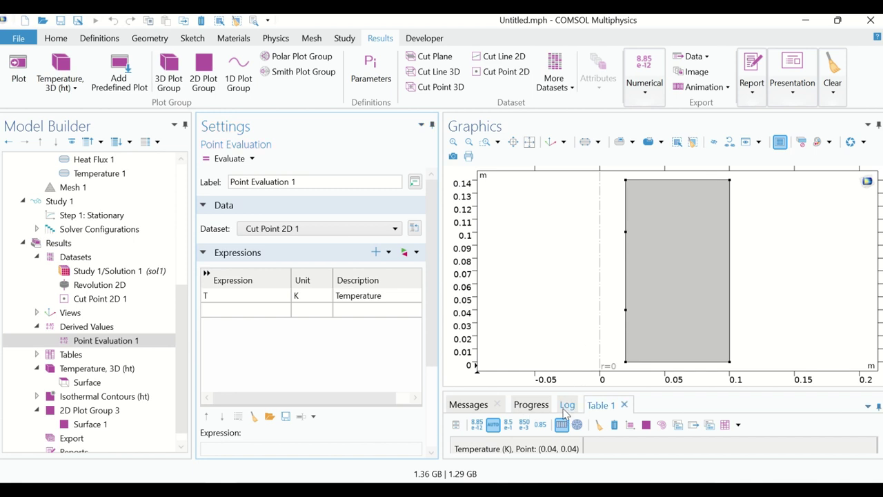
{"action": "left_click_drag", "start_coordinate": [565, 394], "coordinate": [577, 311]}
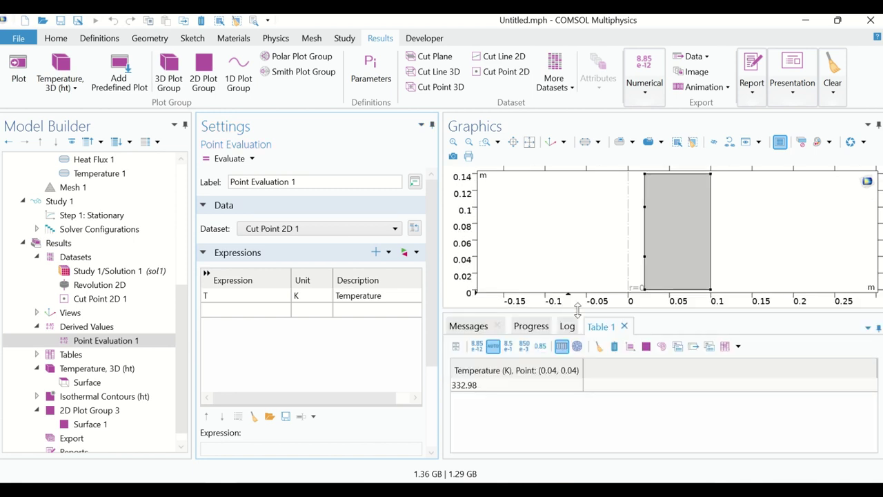